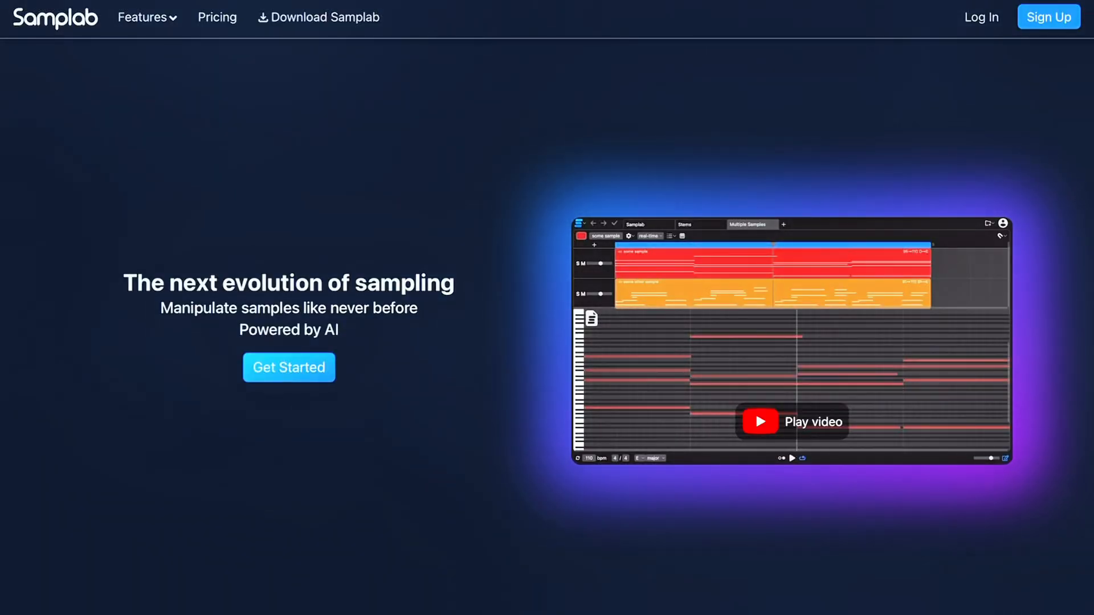
# Look through the Samplab homepage sections on note editing, chord detection, sample matching and stem splitting.
pyautogui.scroll(-6, 547, 308)
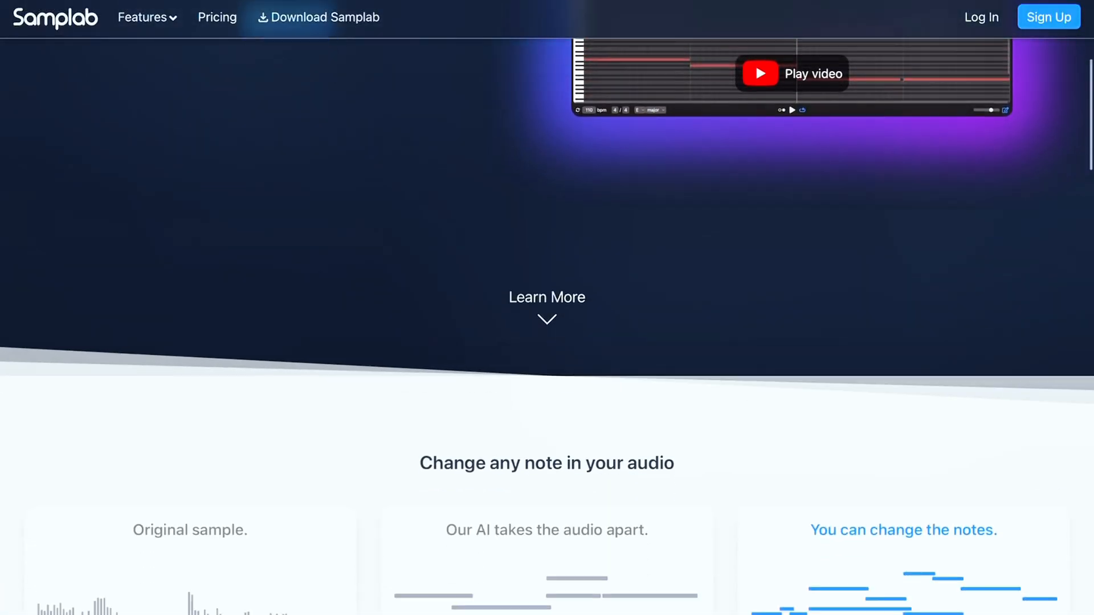
pyautogui.scroll(-6, 546, 307)
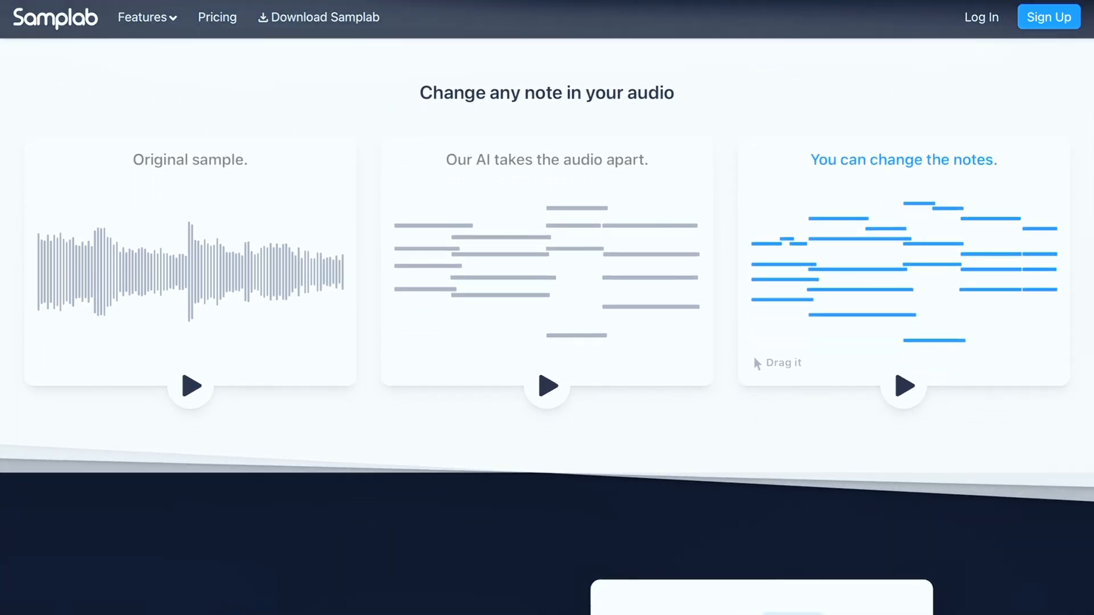
pyautogui.scroll(-7, 546, 308)
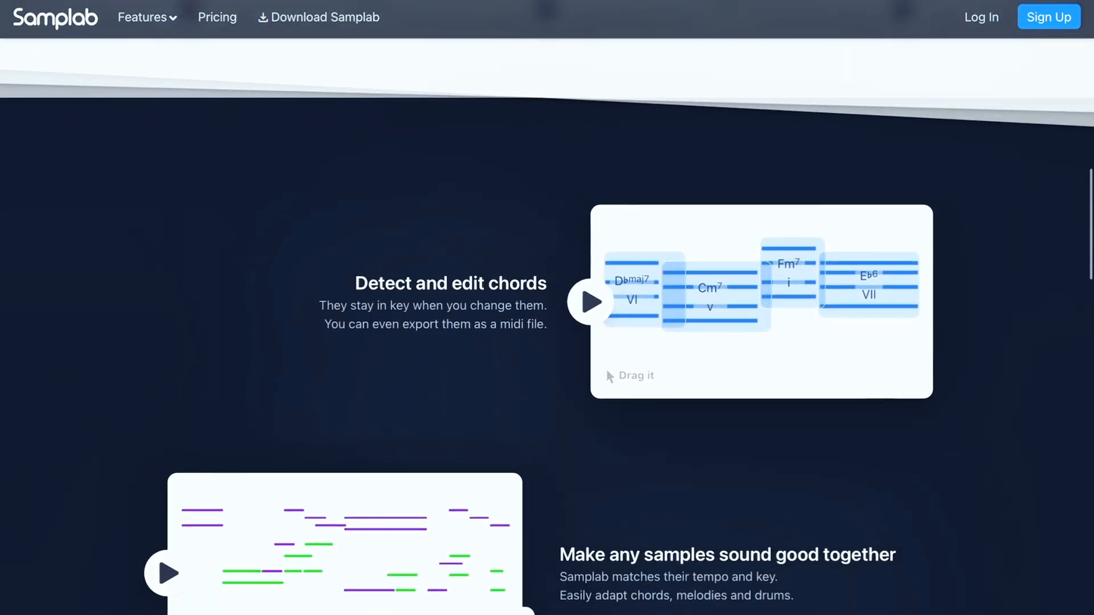
pyautogui.scroll(-7, 547, 308)
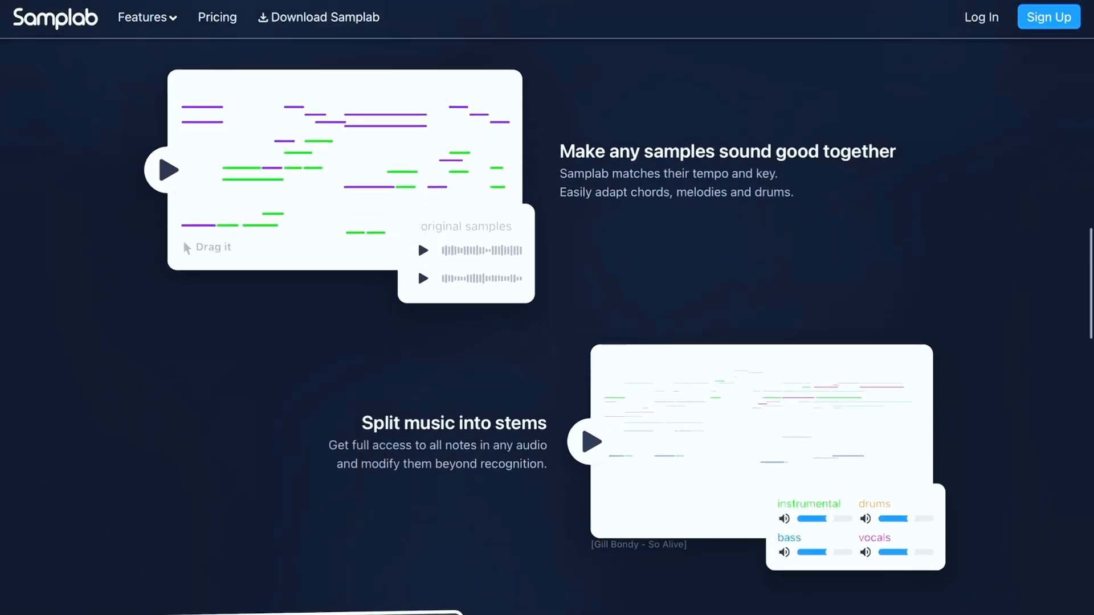
pyautogui.scroll(-3, 547, 308)
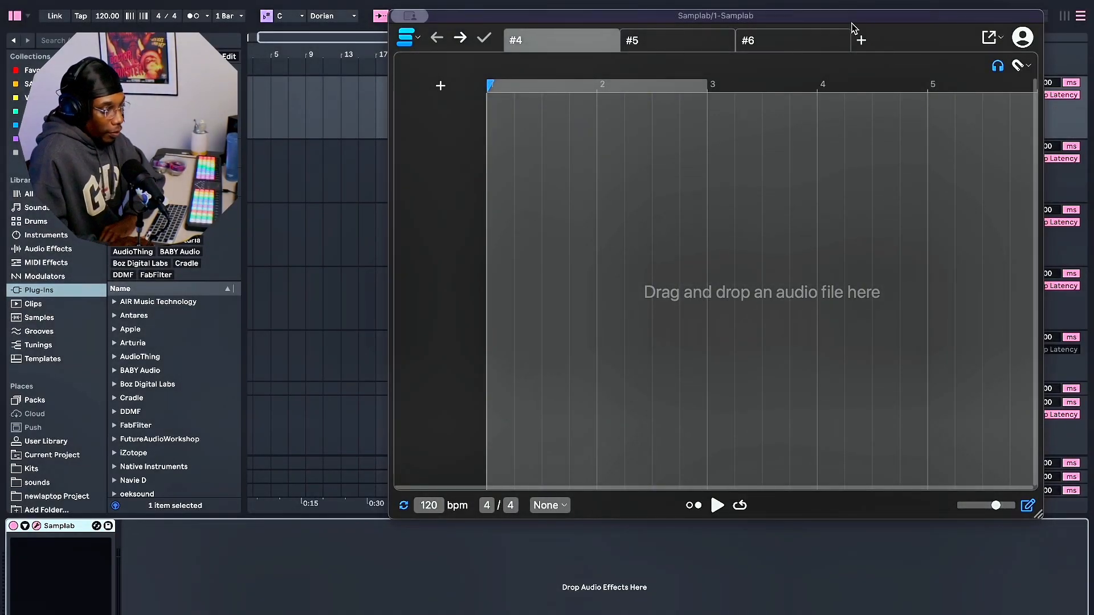
# Reposition the Samplab plugin window over the arrangement and turn off its headphone option.
pyautogui.moveTo(850, 19); pyautogui.dragTo(726, 99)
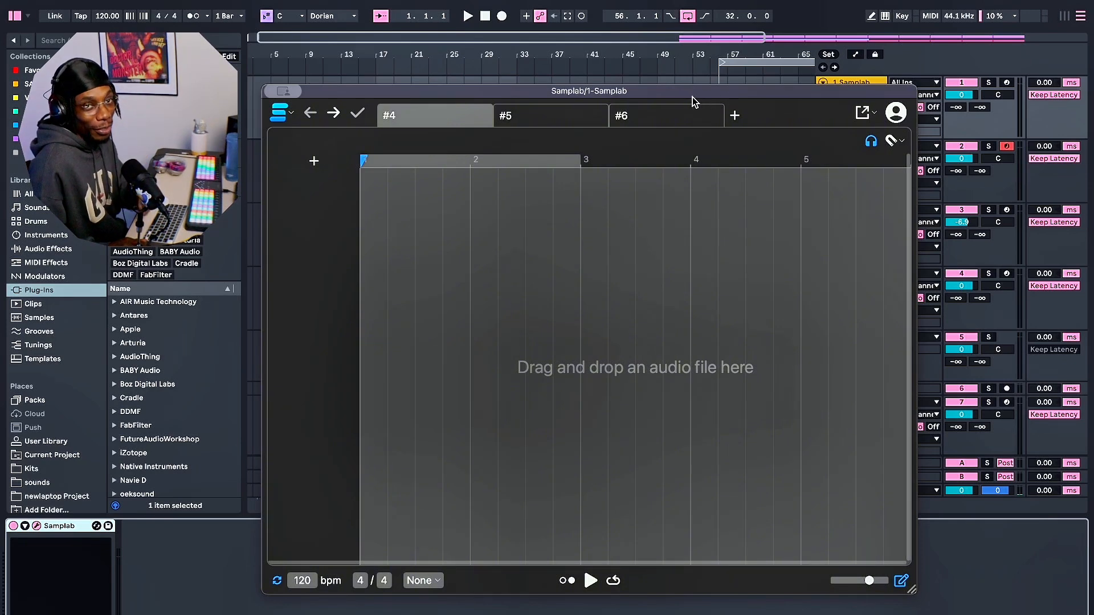
pyautogui.moveTo(451, 86); pyautogui.dragTo(414, 58)
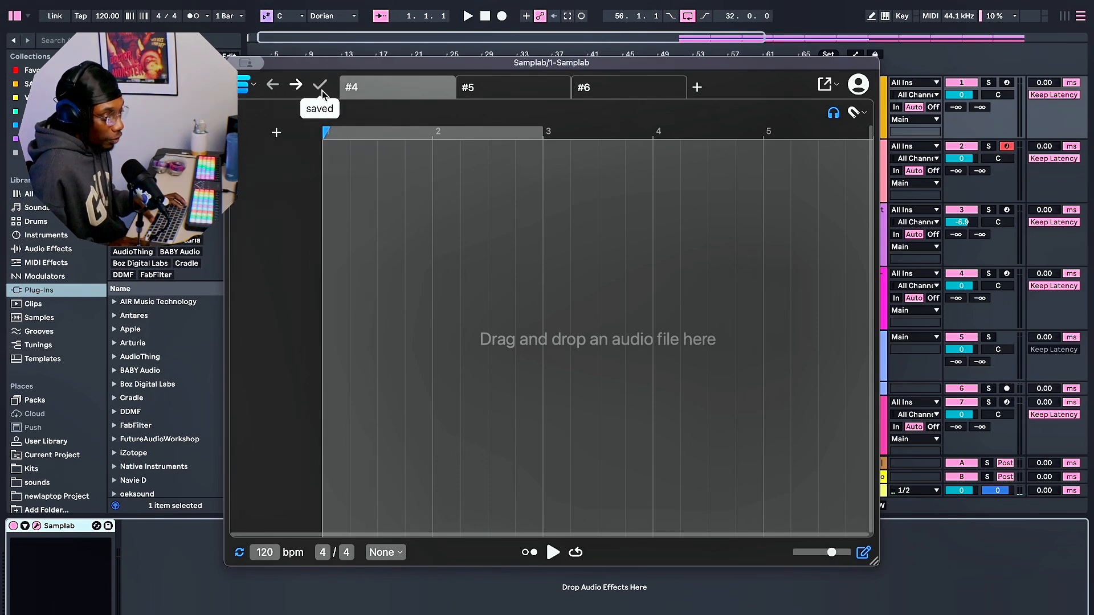
pyautogui.click(835, 115)
# Examine Samplab's time and pitch grid settings, its mix, stem, MIDI and audio export options, and the project tempo.
pyautogui.click(853, 112)
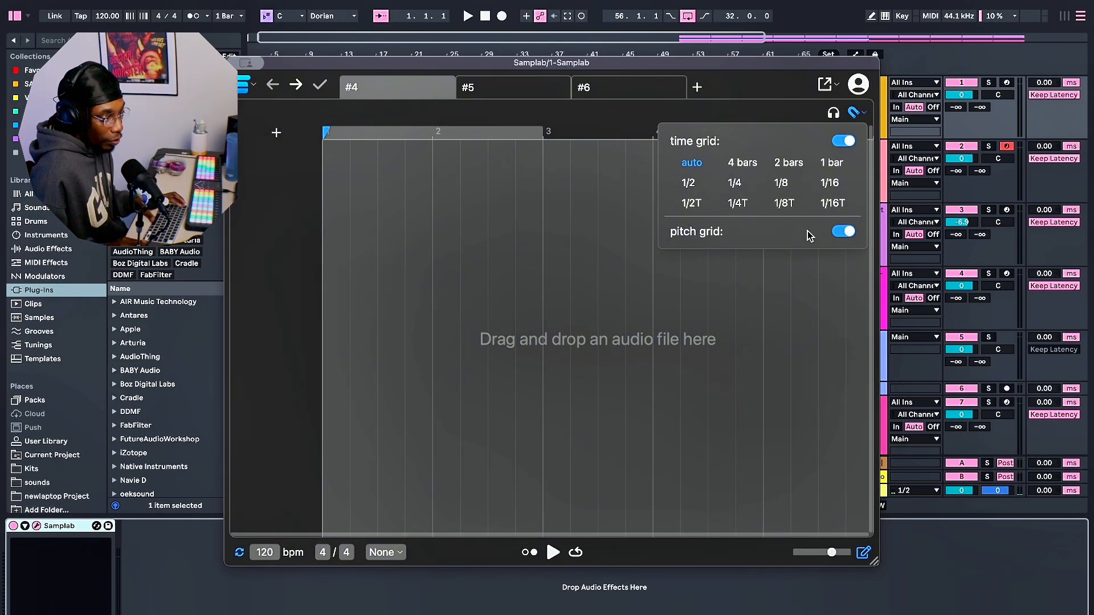
pyautogui.click(787, 117)
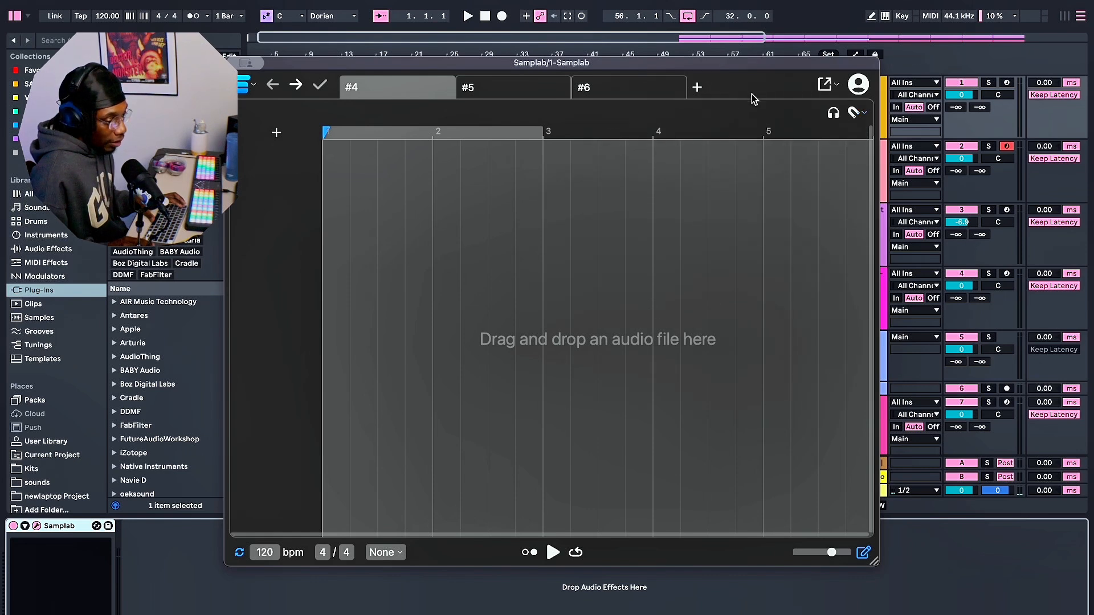
pyautogui.click(825, 91)
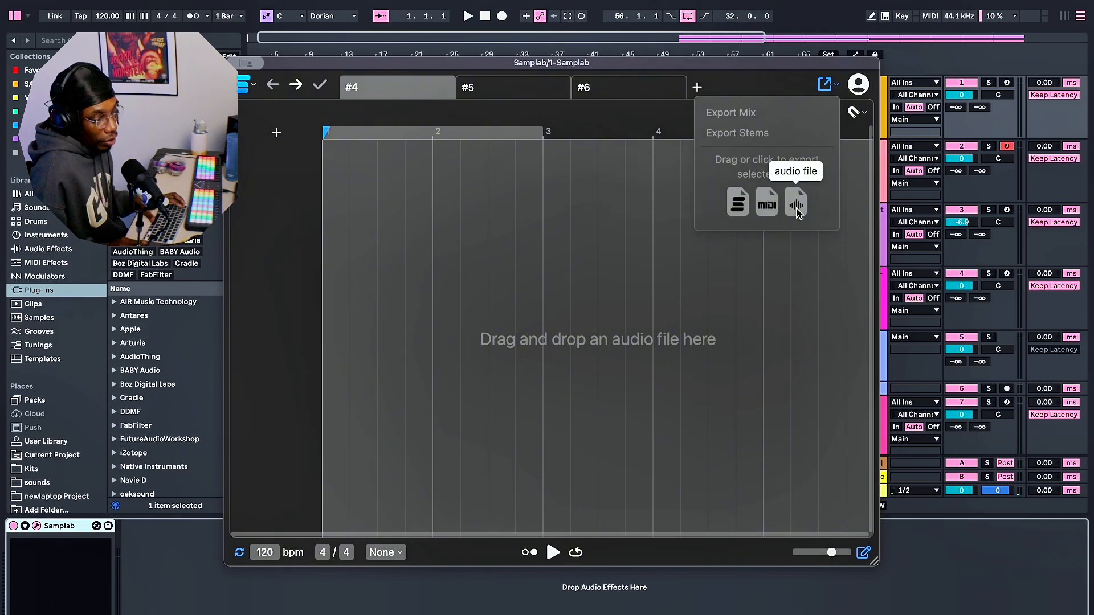
pyautogui.click(641, 116)
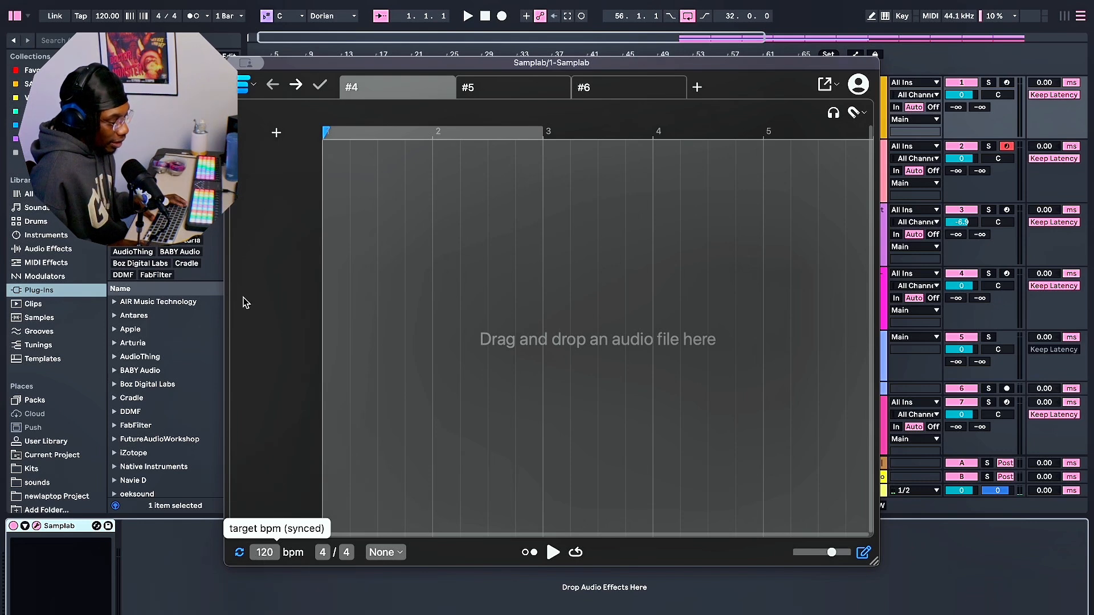
pyautogui.click(107, 15)
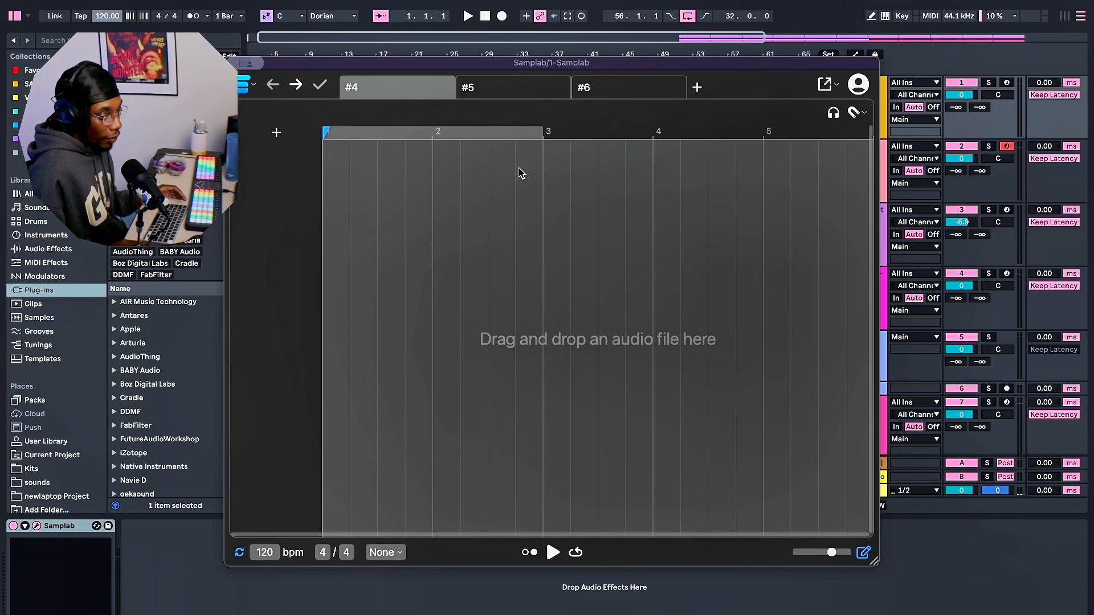
# View the empty Samplab projects #5 and #6, and return to project #4.
pyautogui.click(487, 88)
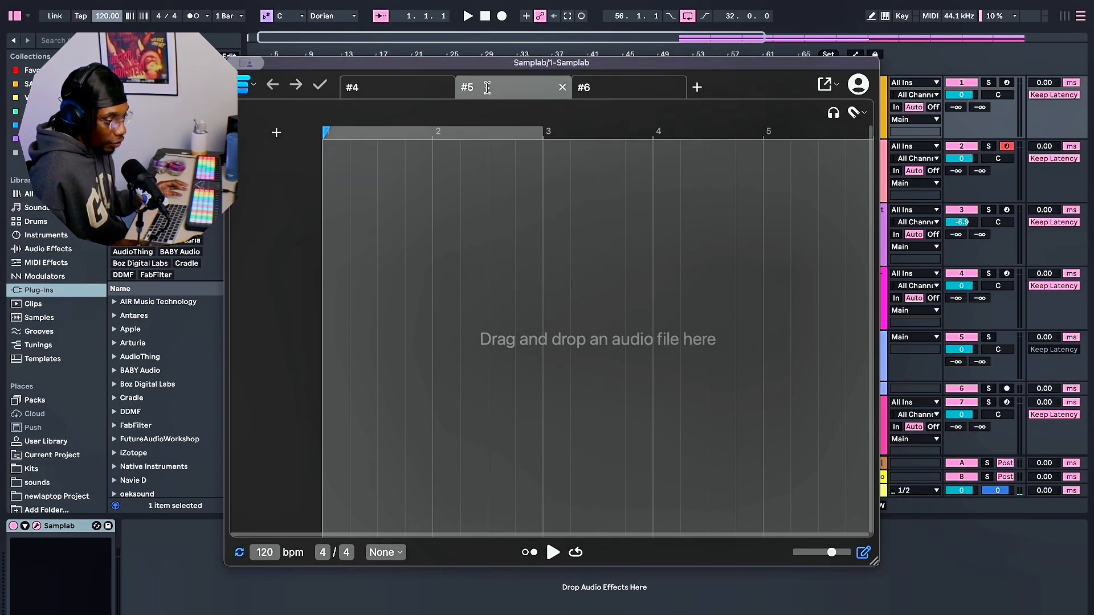
pyautogui.click(610, 96)
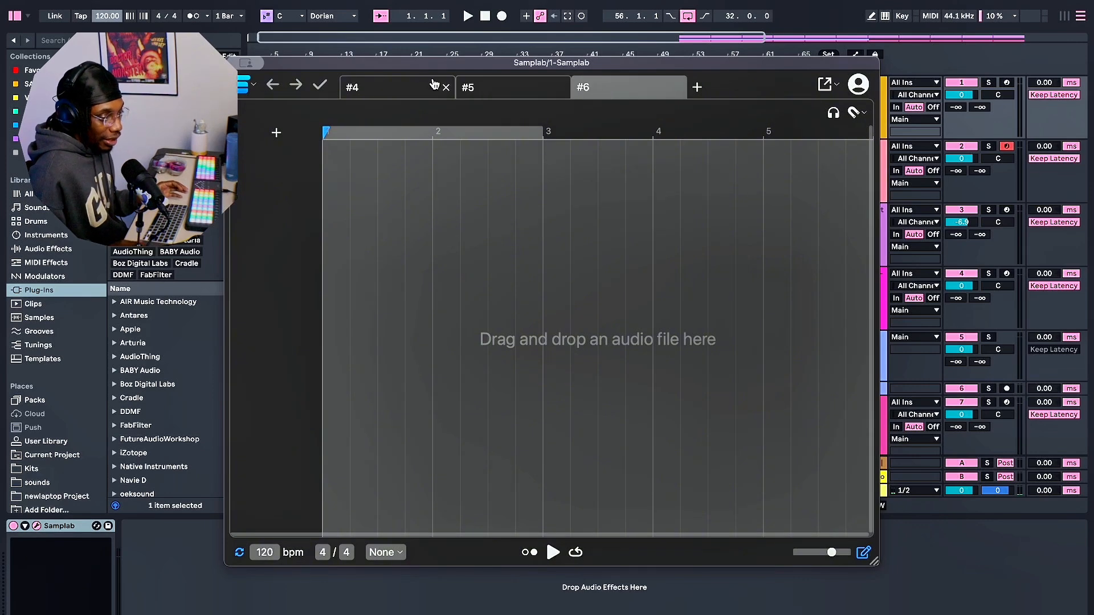
pyautogui.click(404, 83)
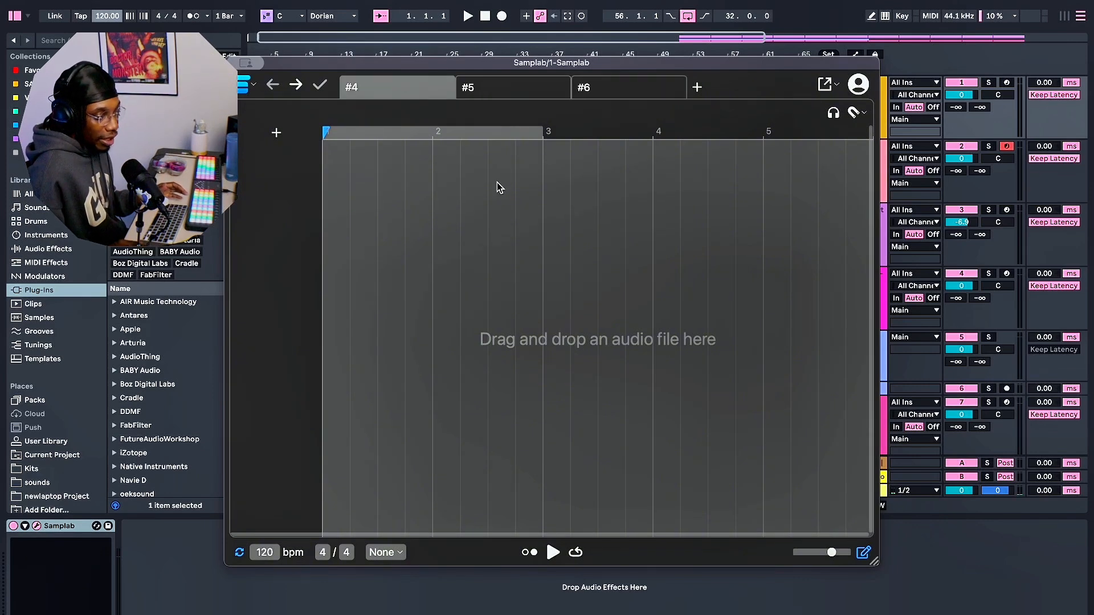
pyautogui.click(516, 86)
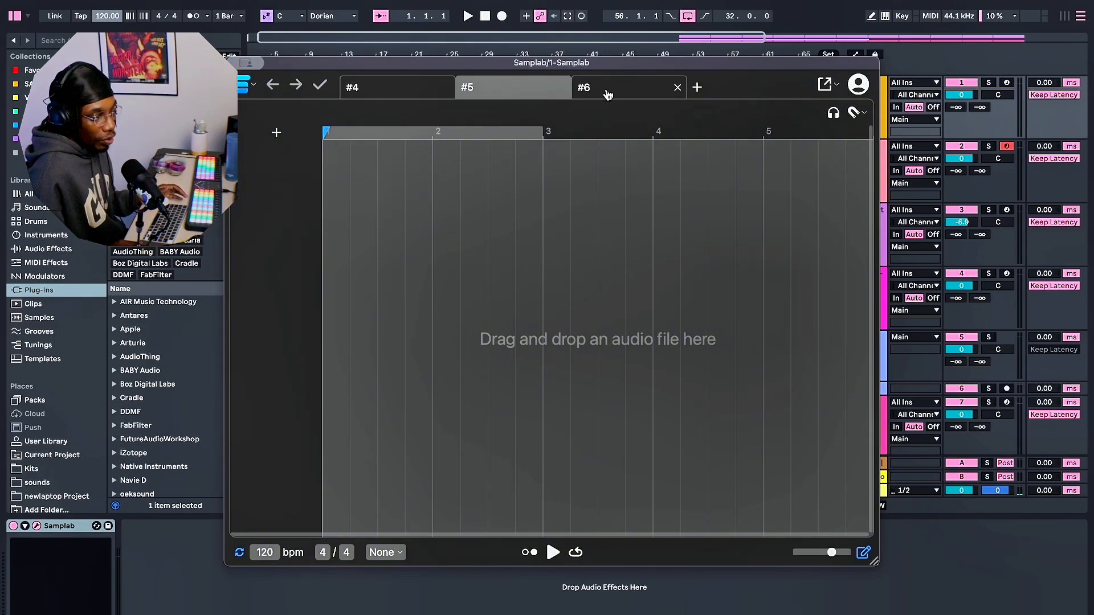
pyautogui.click(606, 93)
pyautogui.click(374, 86)
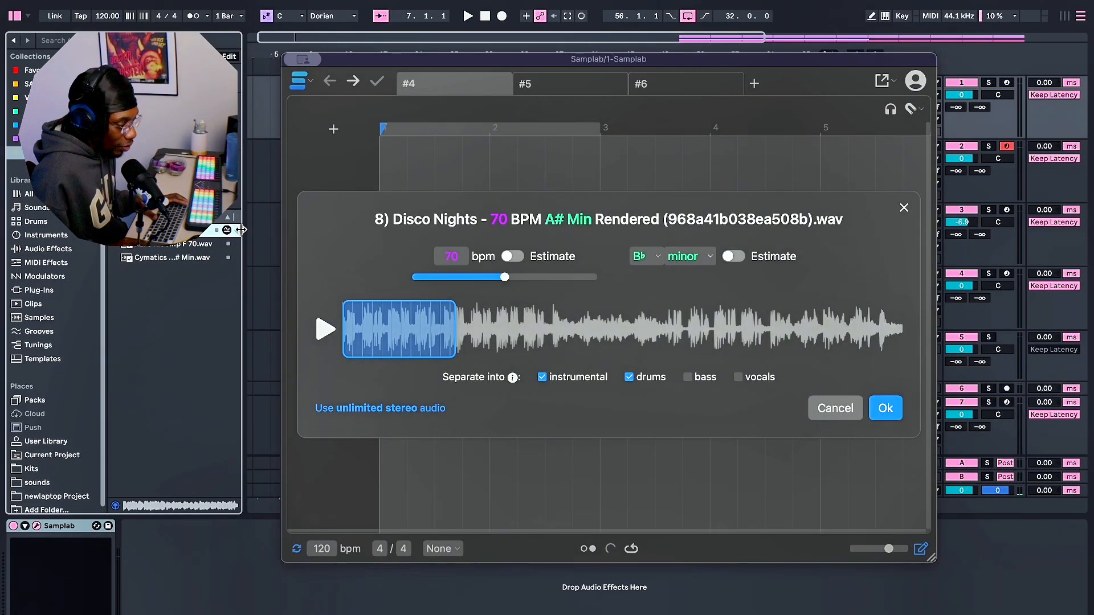
# Widen the file browser and check the root note choices and key estimation option for the Disco Nights sample.
pyautogui.moveTo(242, 230); pyautogui.dragTo(266, 234)
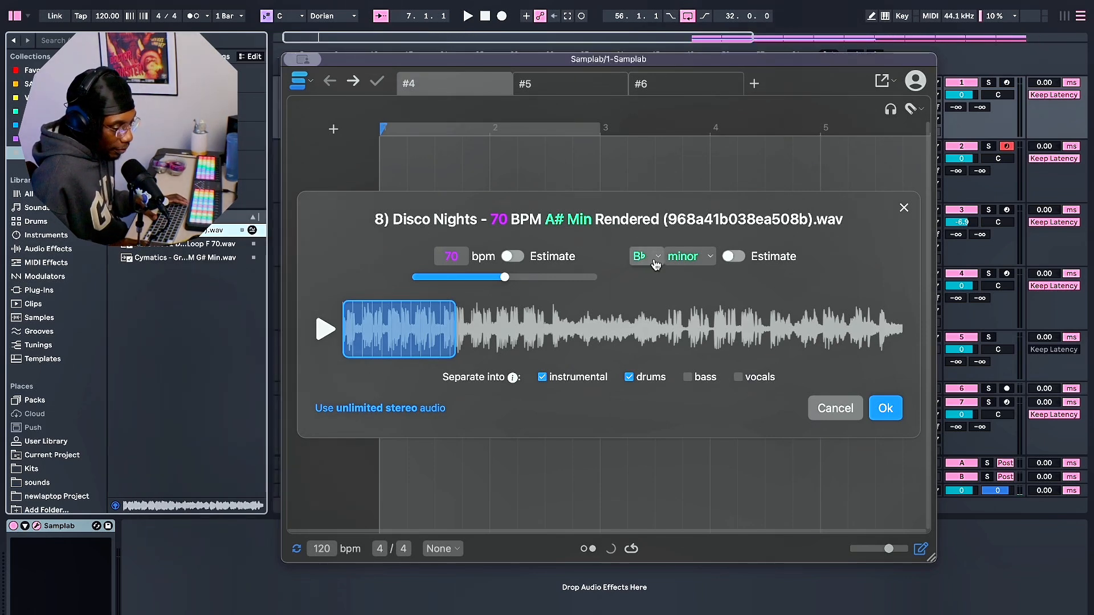
pyautogui.click(655, 260)
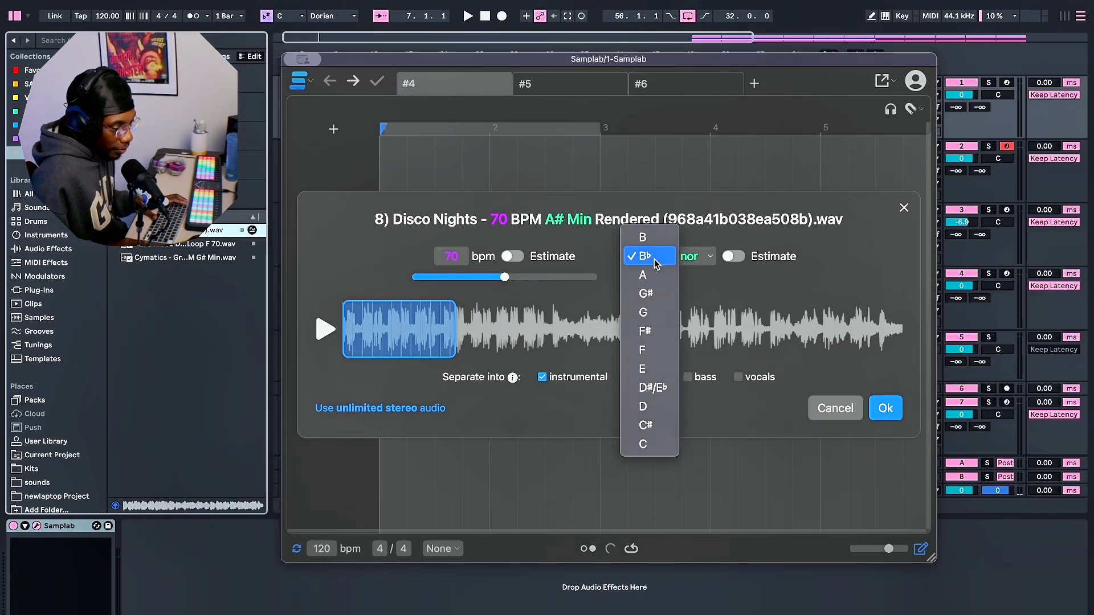
pyautogui.click(713, 287)
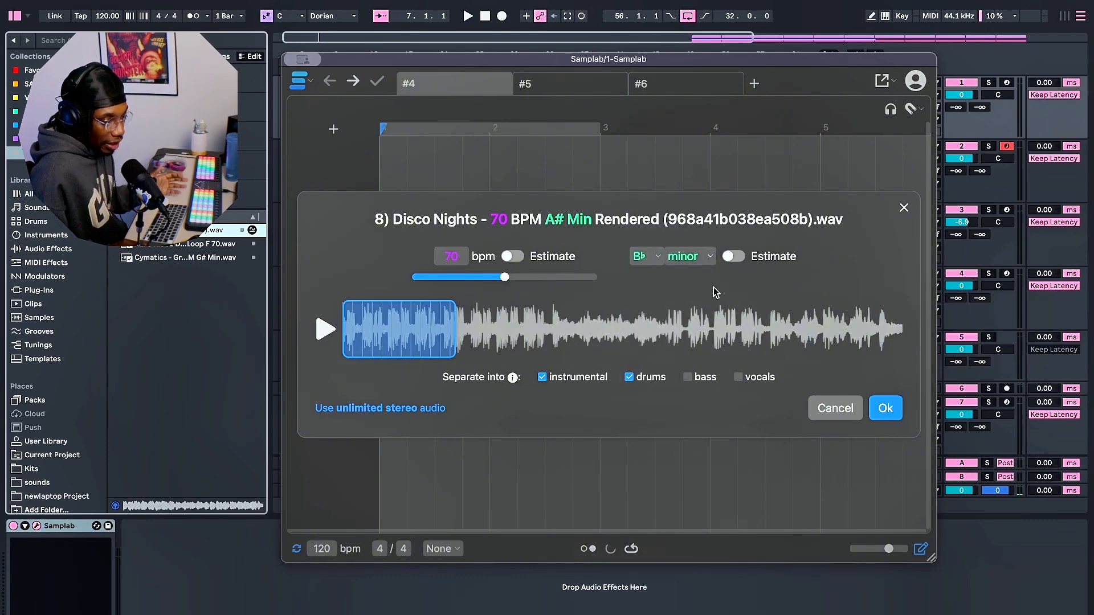
pyautogui.click(735, 257)
pyautogui.click(735, 257)
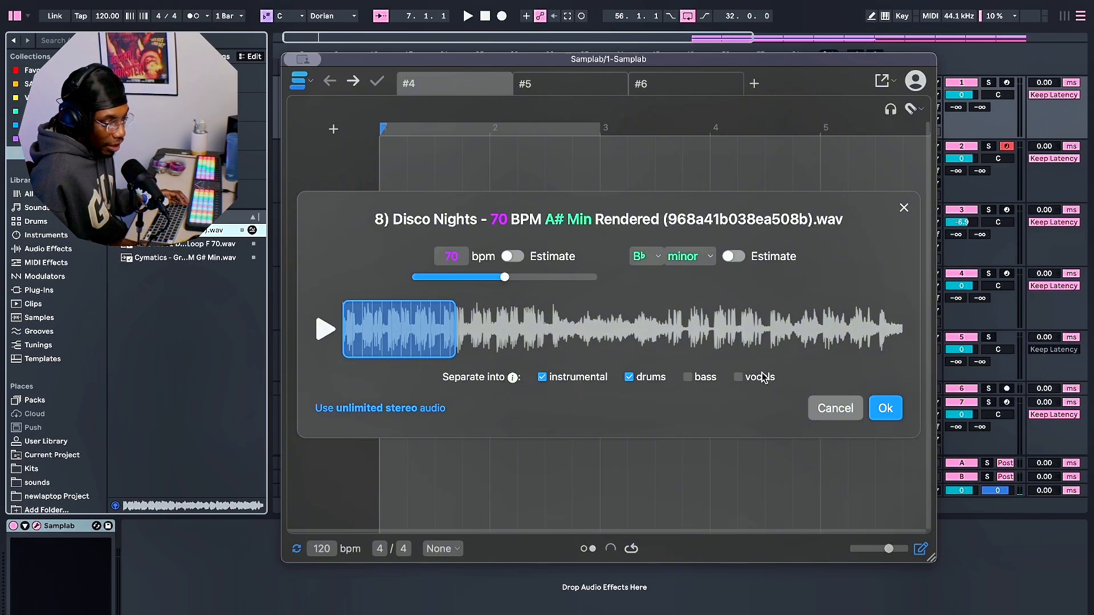
# Set the stem separation to bass only and import the Disco Nights sample into project #4.
pyautogui.click(687, 378)
pyautogui.click(629, 377)
pyautogui.click(542, 377)
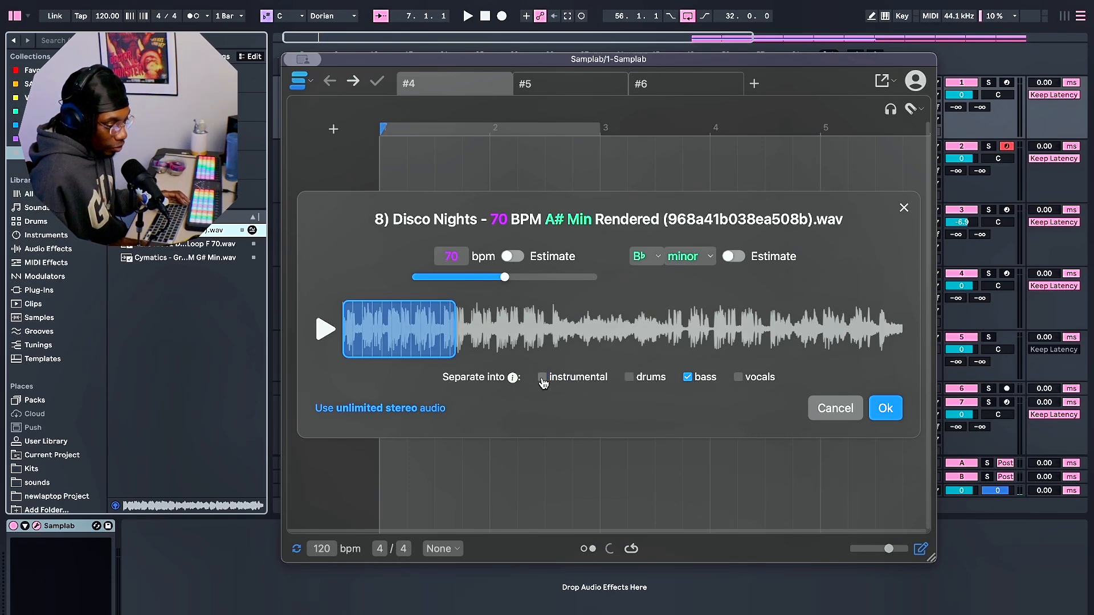
pyautogui.click(886, 409)
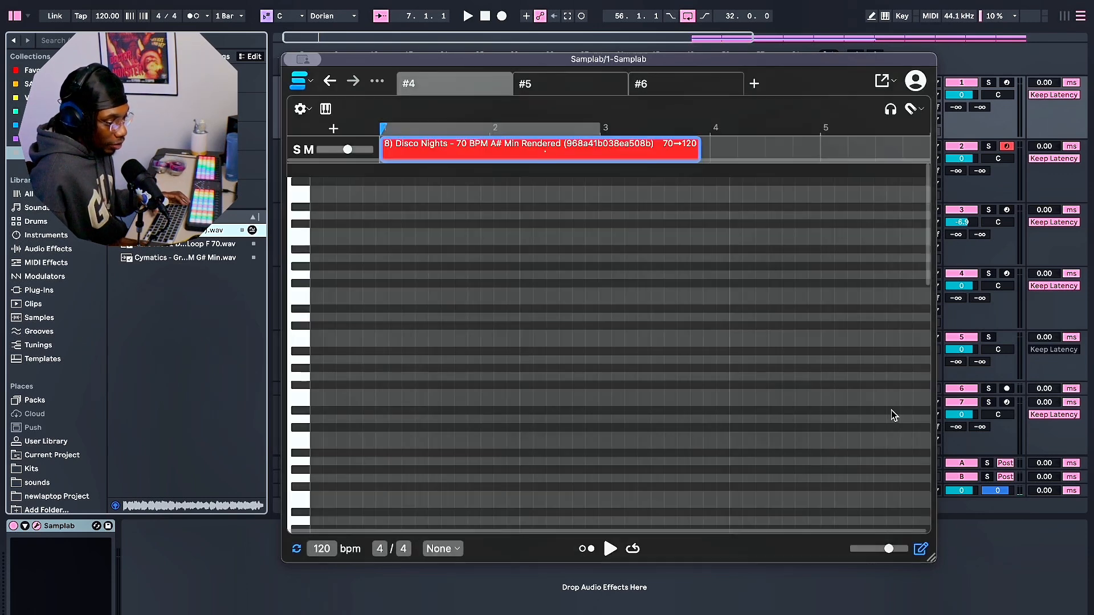
# Select the low bass notes in Samplab's piano roll and bring the sample's MIDI onto the Kontakt 7 track at bar 17.
pyautogui.moveTo(517, 64); pyautogui.dragTo(523, 102)
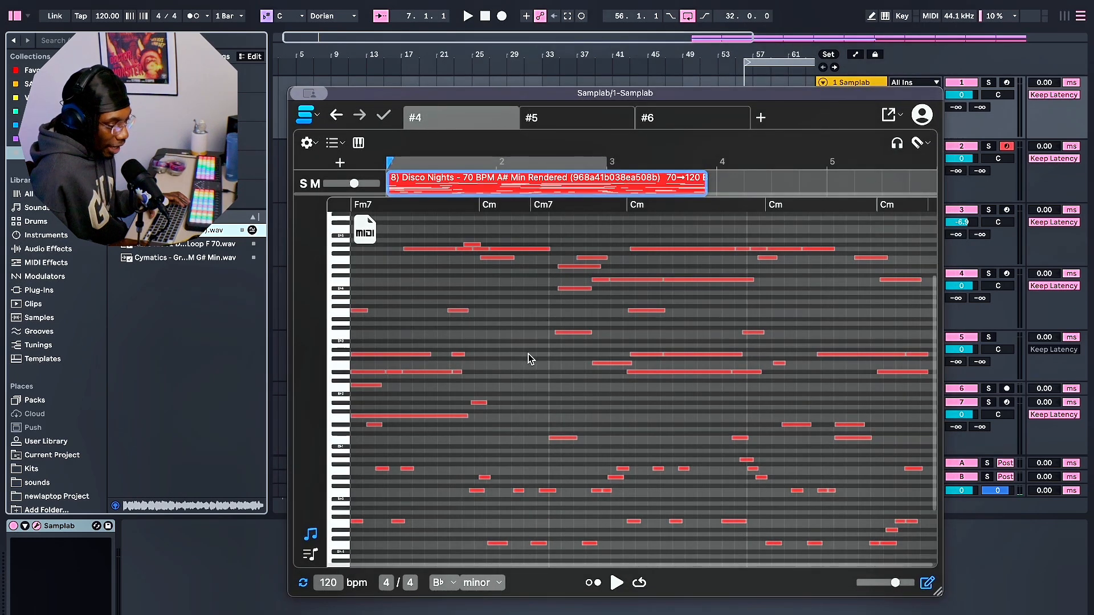
pyautogui.scroll(-2, 528, 372)
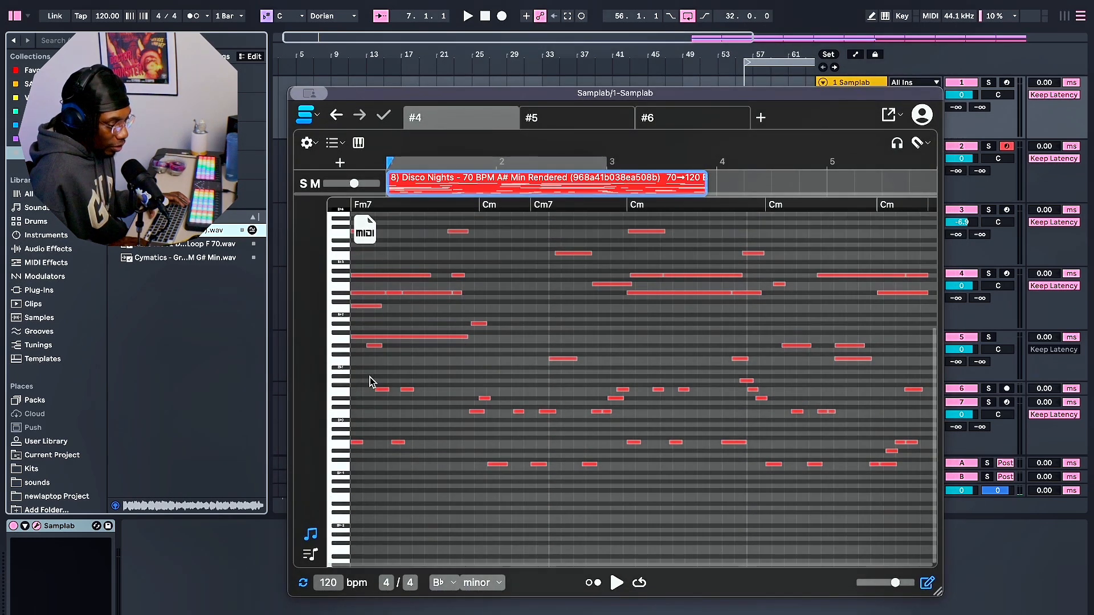
pyautogui.moveTo(357, 380); pyautogui.dragTo(741, 491)
pyautogui.moveTo(552, 98); pyautogui.dragTo(689, 158)
pyautogui.moveTo(516, 279); pyautogui.dragTo(527, 285)
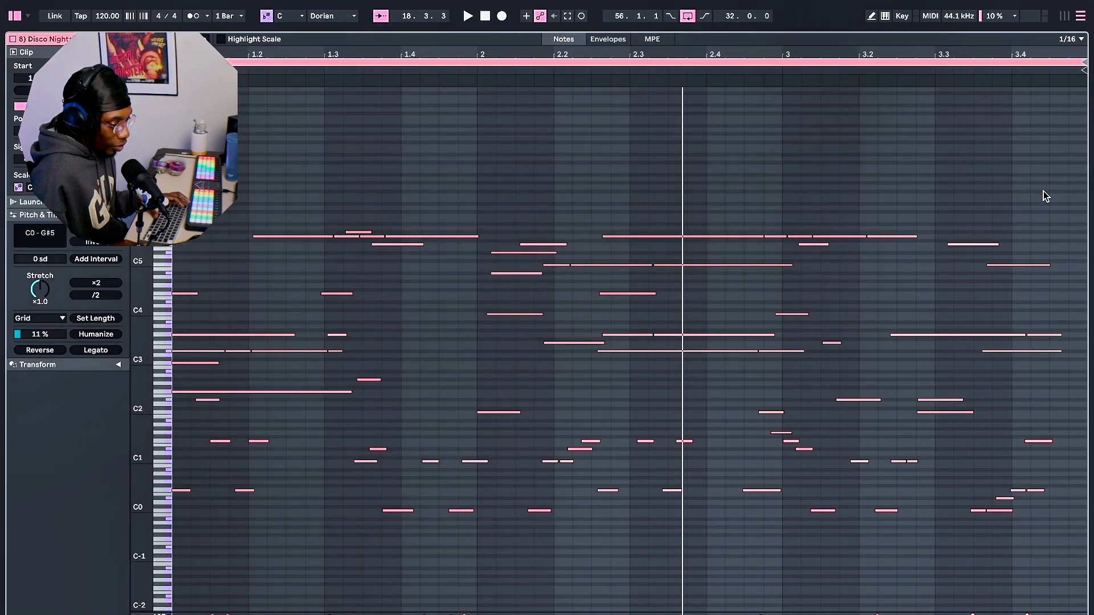
# Select the notes above the bass line in the Disco Nights MIDI clip and move the clip to bar 1 of the Warm Bass track.
pyautogui.moveTo(1043, 191); pyautogui.dragTo(176, 419)
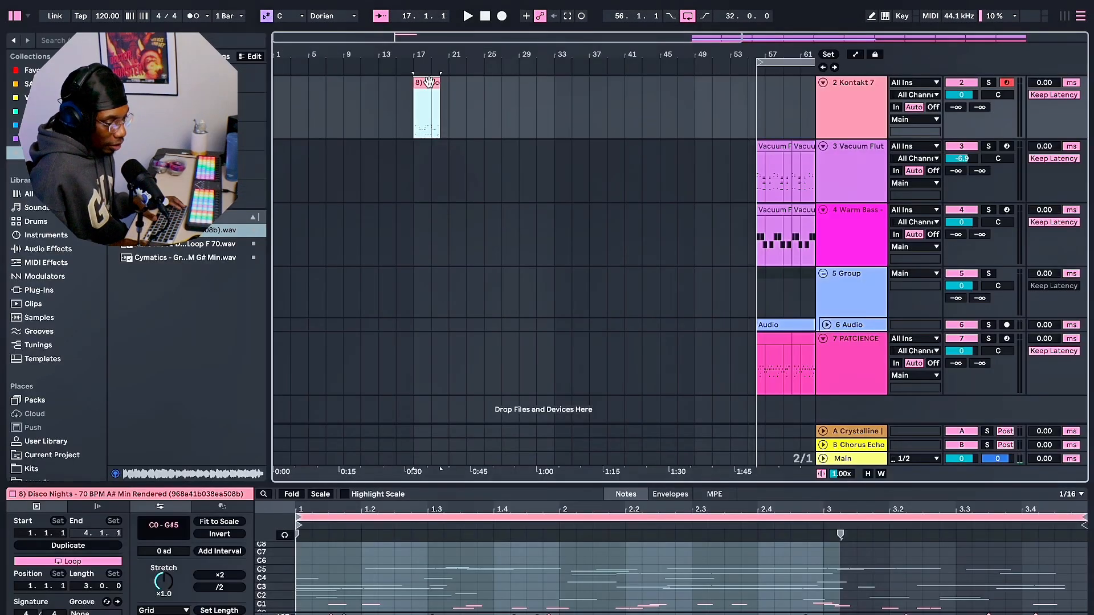
pyautogui.moveTo(428, 82); pyautogui.dragTo(297, 341)
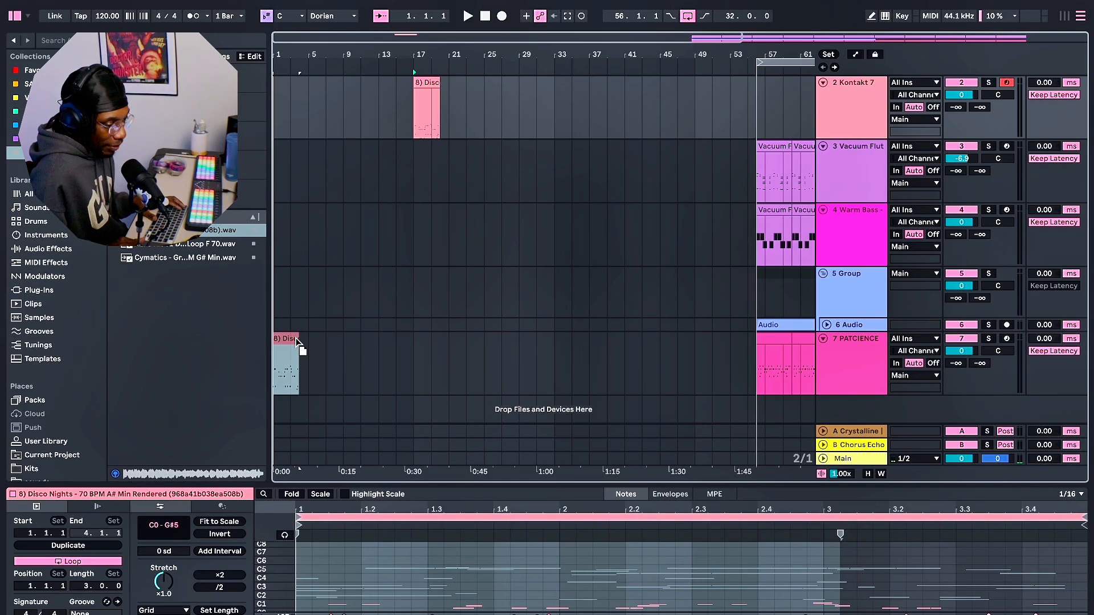
pyautogui.moveTo(296, 341); pyautogui.dragTo(288, 234)
# Play the MIDI clip on the Warm Bass track and set the project tempo to 70 BPM.
pyautogui.press('space')
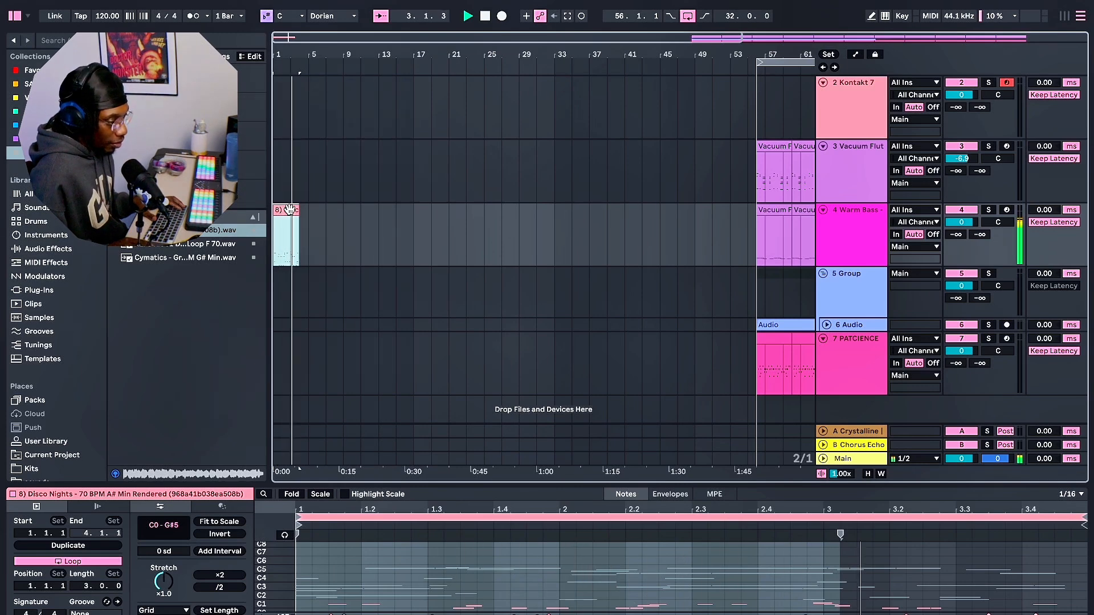
pyautogui.press('space')
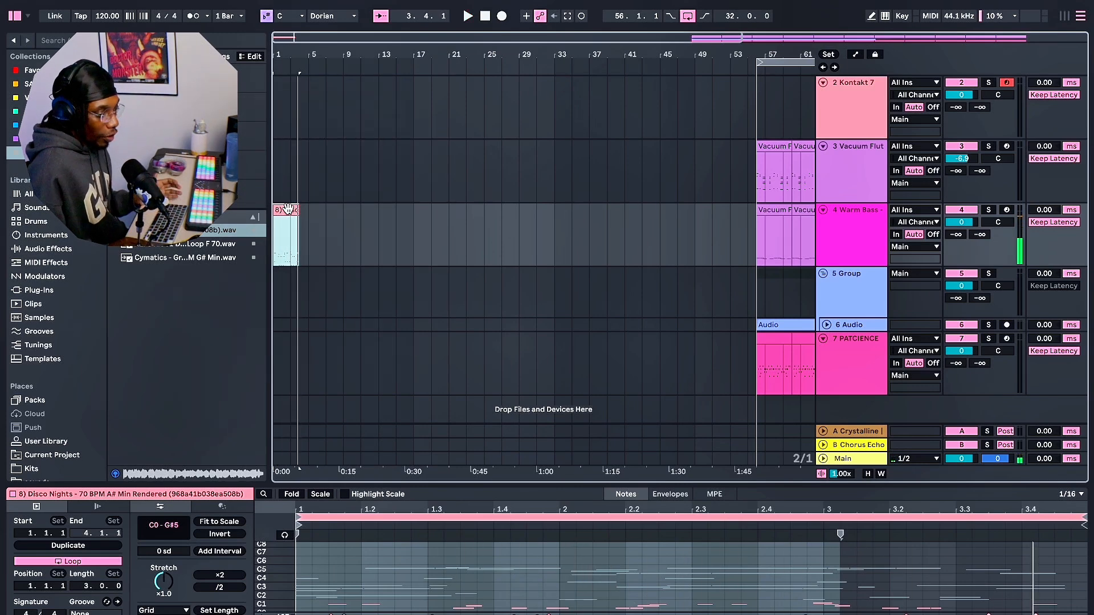
pyautogui.moveTo(96, 18); pyautogui.dragTo(97, 47)
pyautogui.press('space')
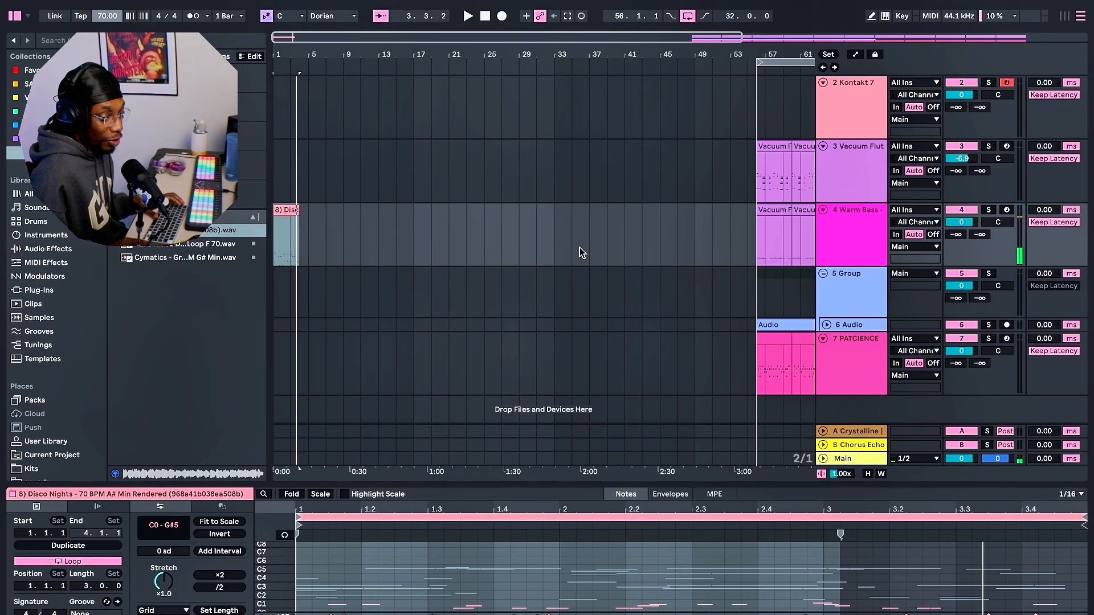
# Compare the Disco Nights sample played in the reopened Samplab window with the MIDI clip played on the Warm Bass track.
pyautogui.click(845, 118)
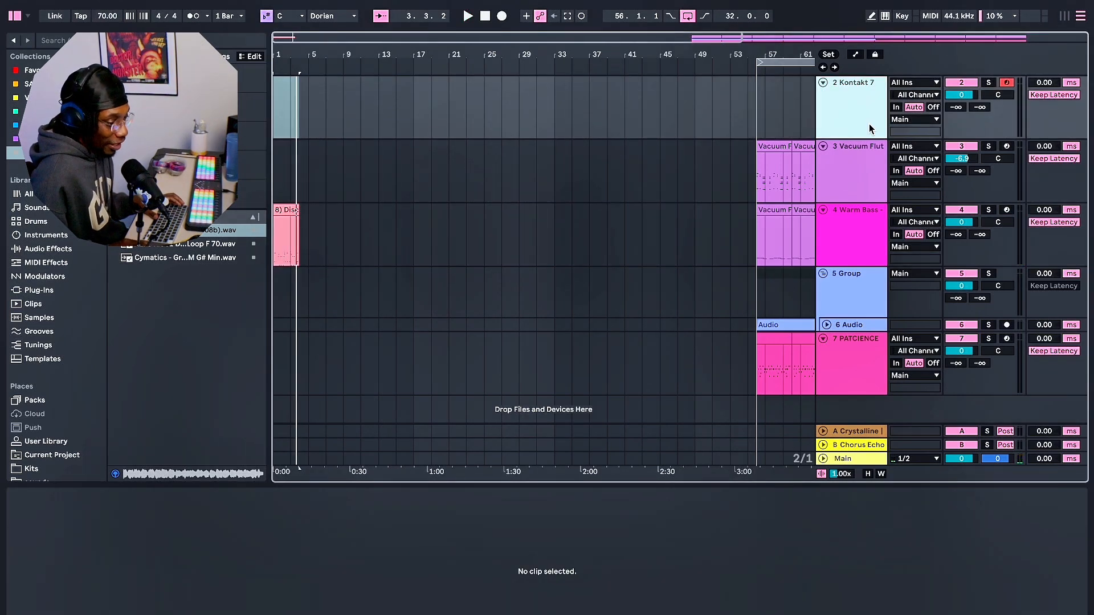
pyautogui.scroll(2, 868, 125)
pyautogui.click(868, 124)
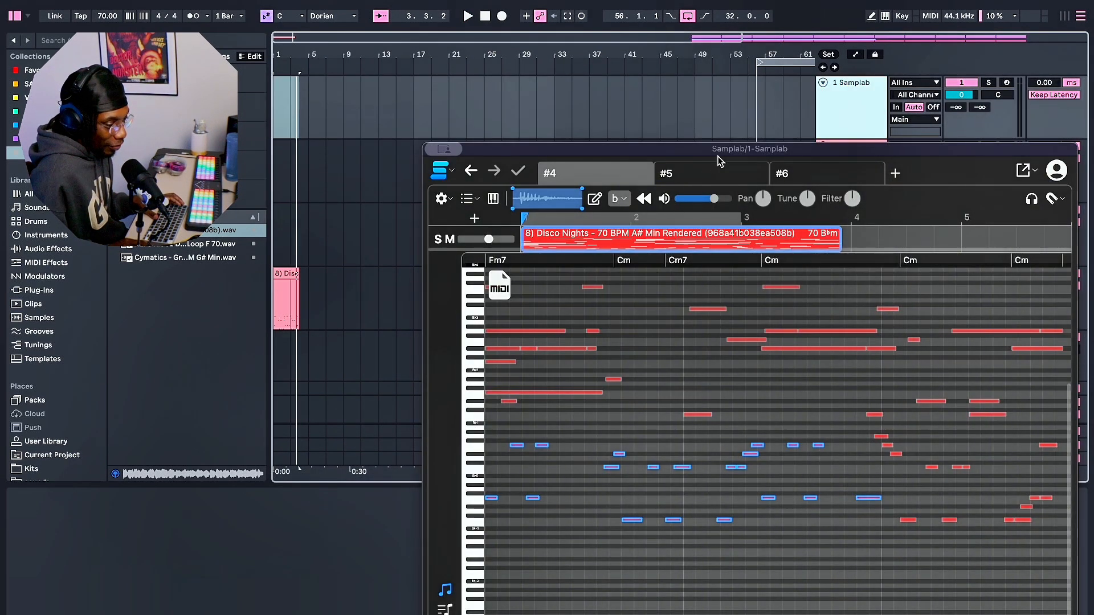
pyautogui.moveTo(725, 151); pyautogui.dragTo(604, 119)
pyautogui.click(630, 605)
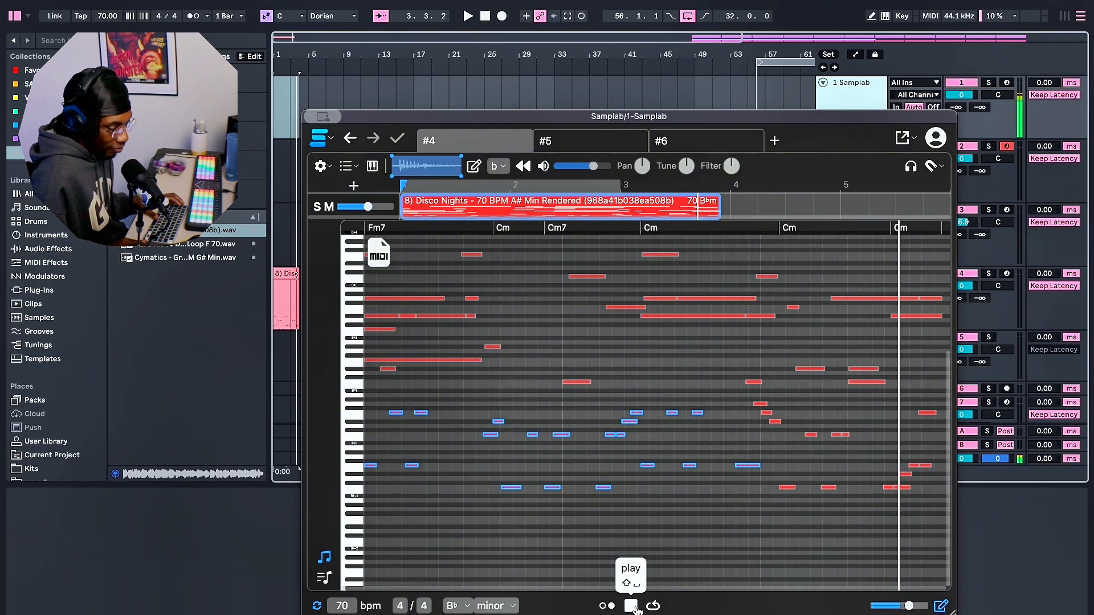
pyautogui.click(631, 606)
pyautogui.click(284, 273)
pyautogui.press('space')
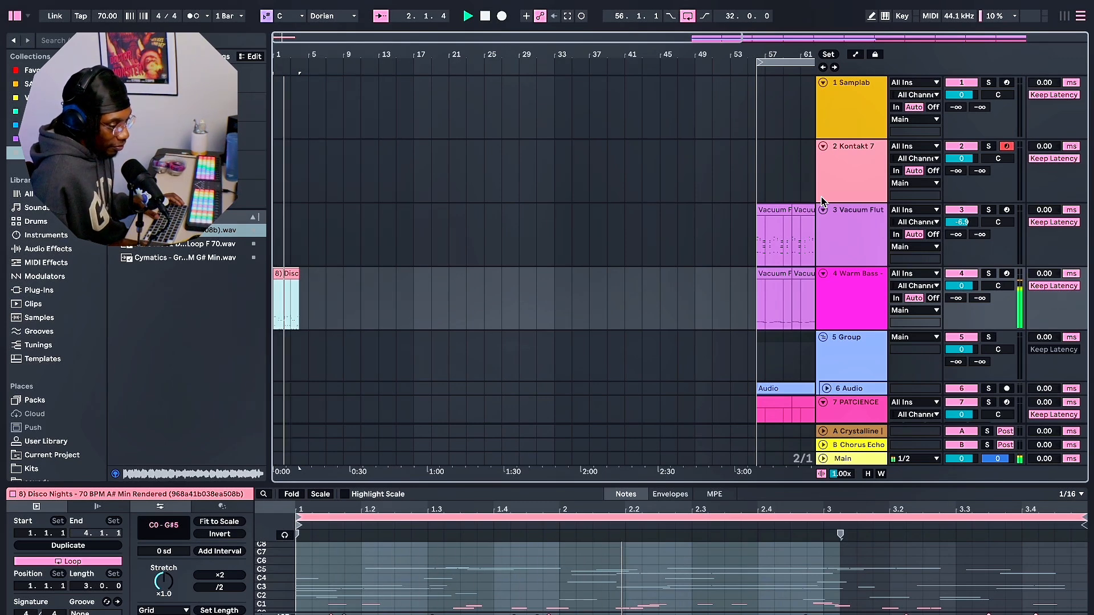
# Stop playback and set the Disco Nights clip's warping algorithm to high quality in the reopened Samplab window.
pyautogui.press('space')
pyautogui.click(858, 113)
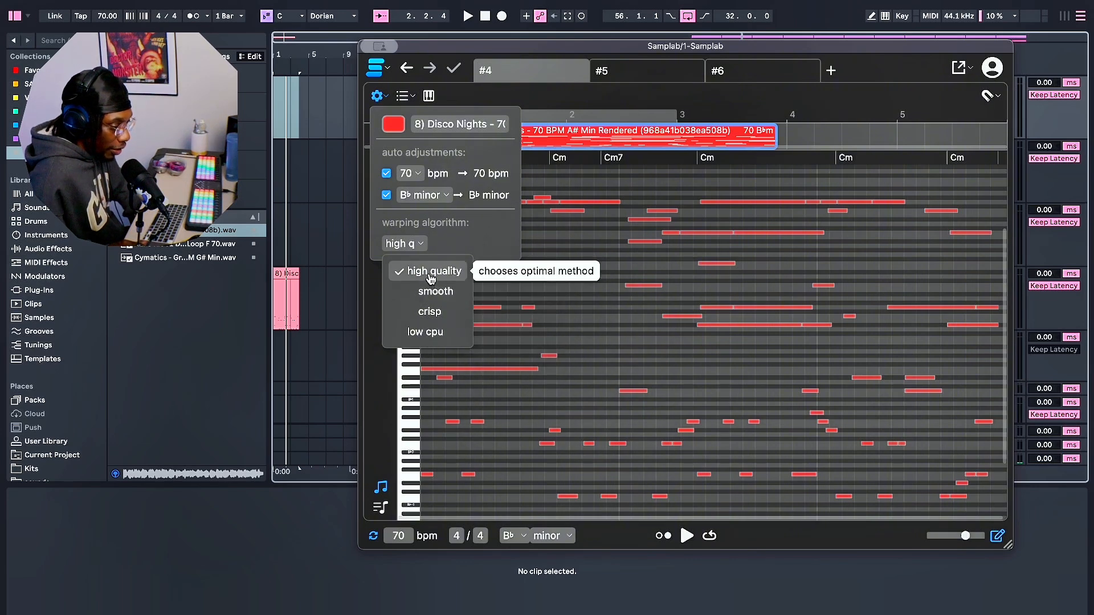
pyautogui.click(431, 276)
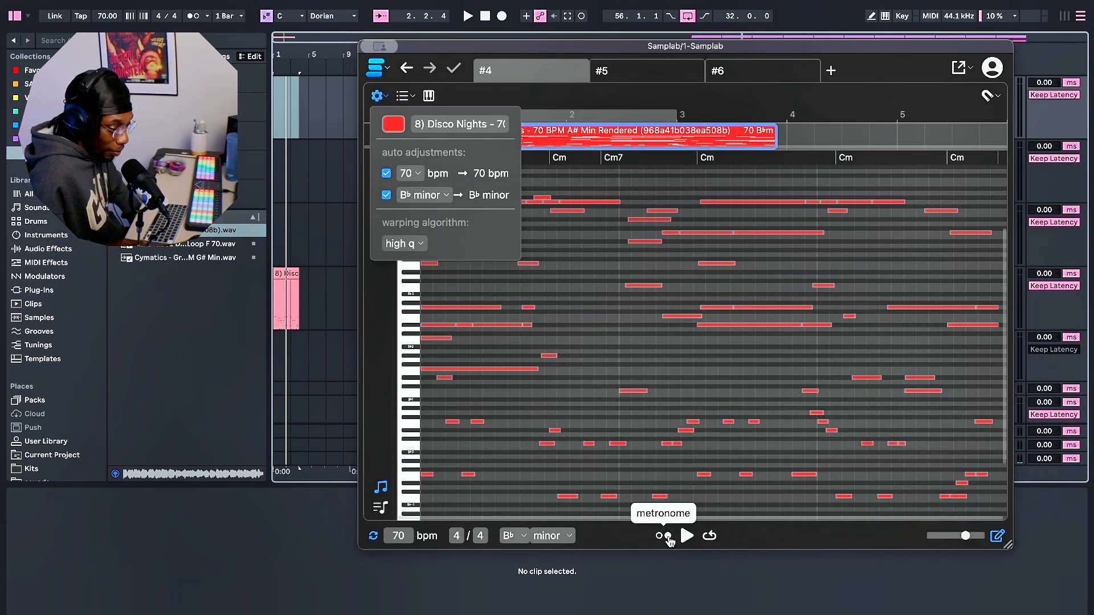
# Show the Disco Nights clip's chords in Samplab and try the notes-as-sampler mode on the track, turning it off again.
pyautogui.click(380, 507)
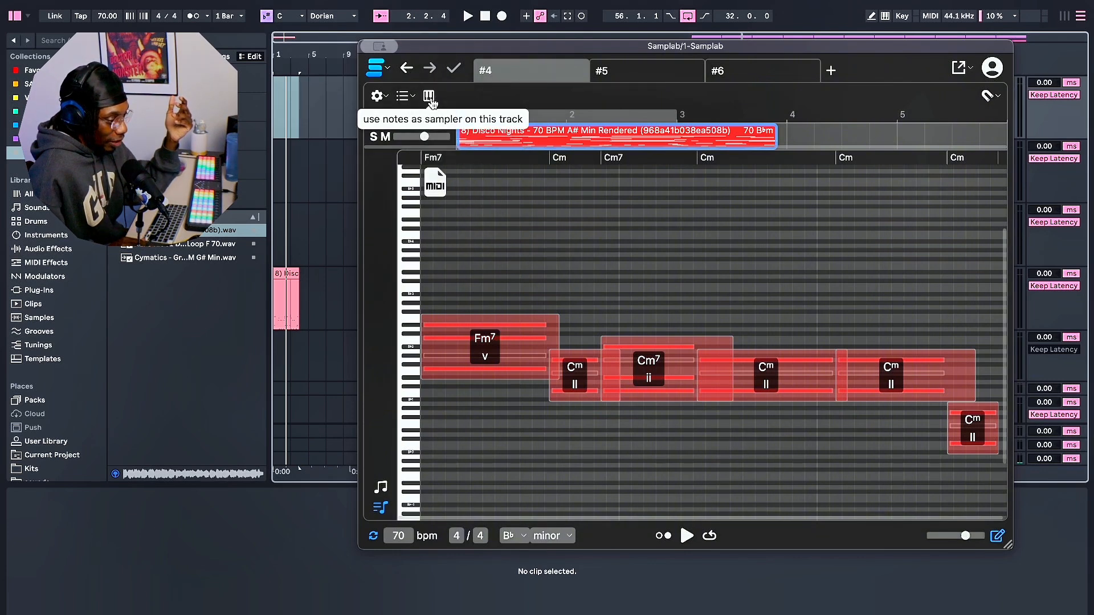
pyautogui.click(429, 97)
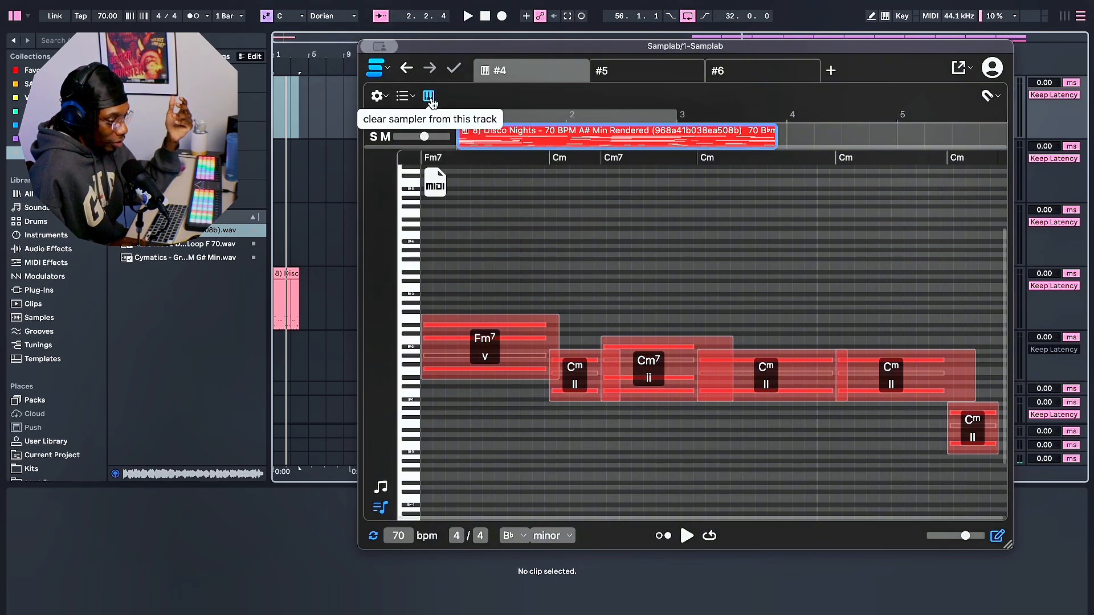
pyautogui.click(429, 97)
# Split the Disco Nights sample's stems into separate instrumental and bass clips in Samplab.
pyautogui.click(477, 125)
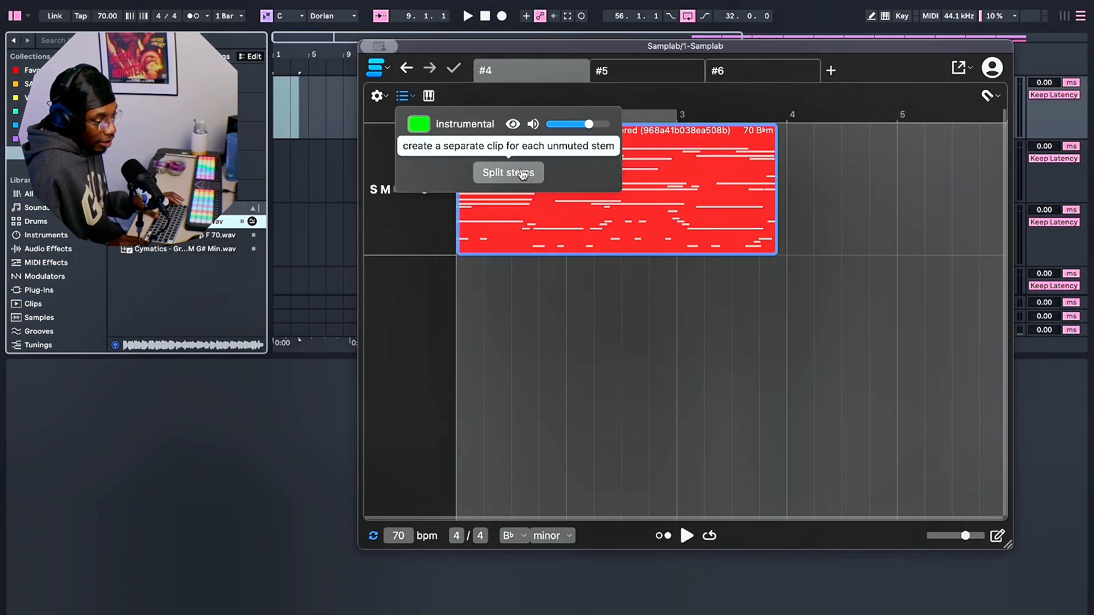
pyautogui.click(523, 174)
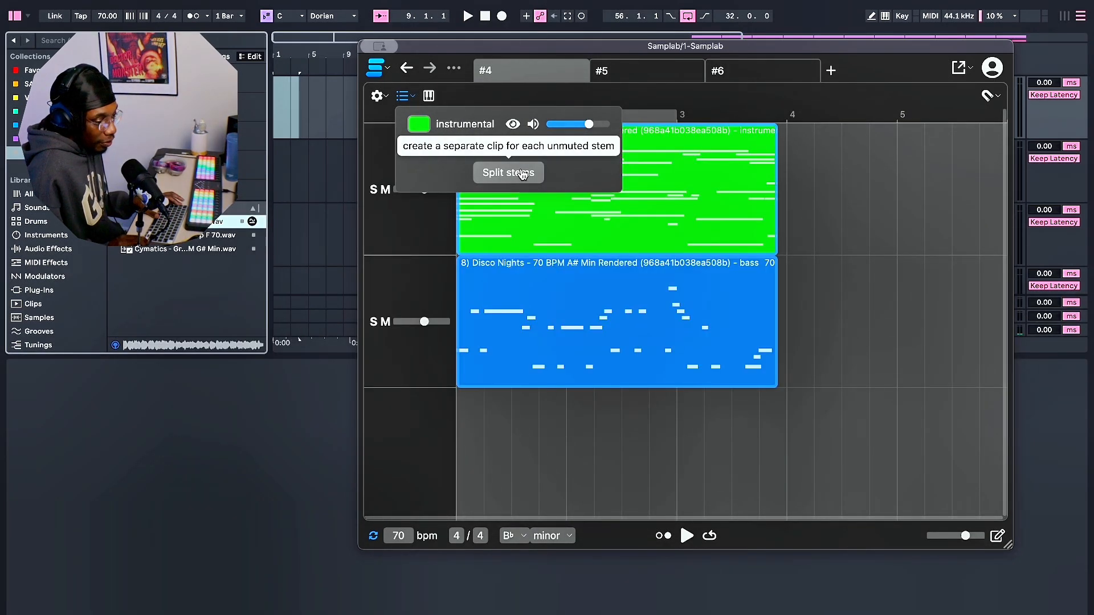
pyautogui.click(701, 152)
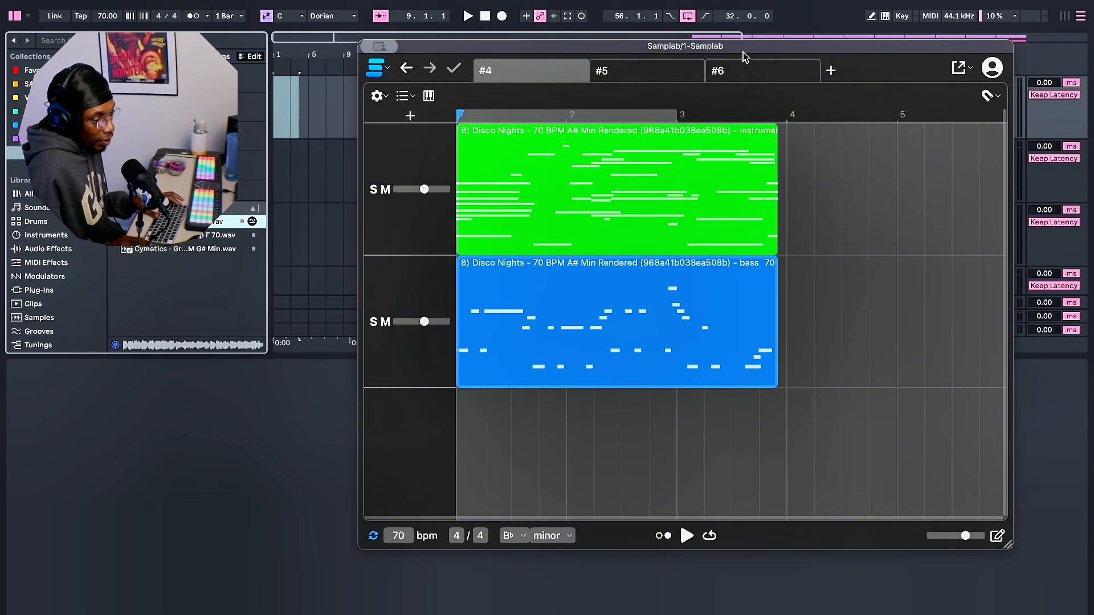
pyautogui.moveTo(745, 53); pyautogui.dragTo(799, 49)
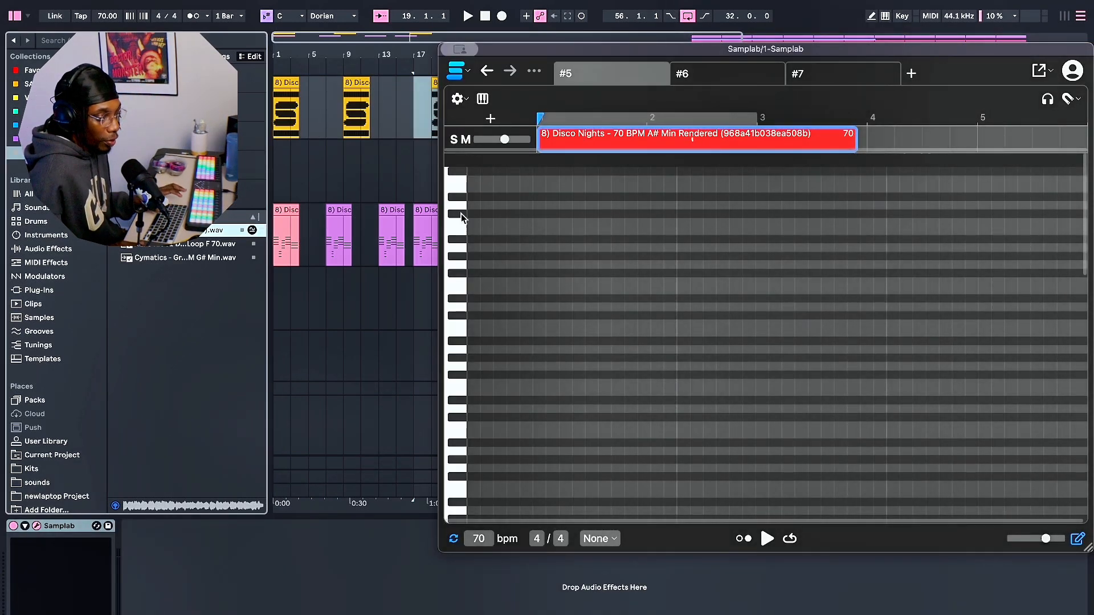
# Export the Disco Nights drum stem from Samplab as an audio file to track 2 at bar 29 and play it.
pyautogui.scroll(-2, 336, 282)
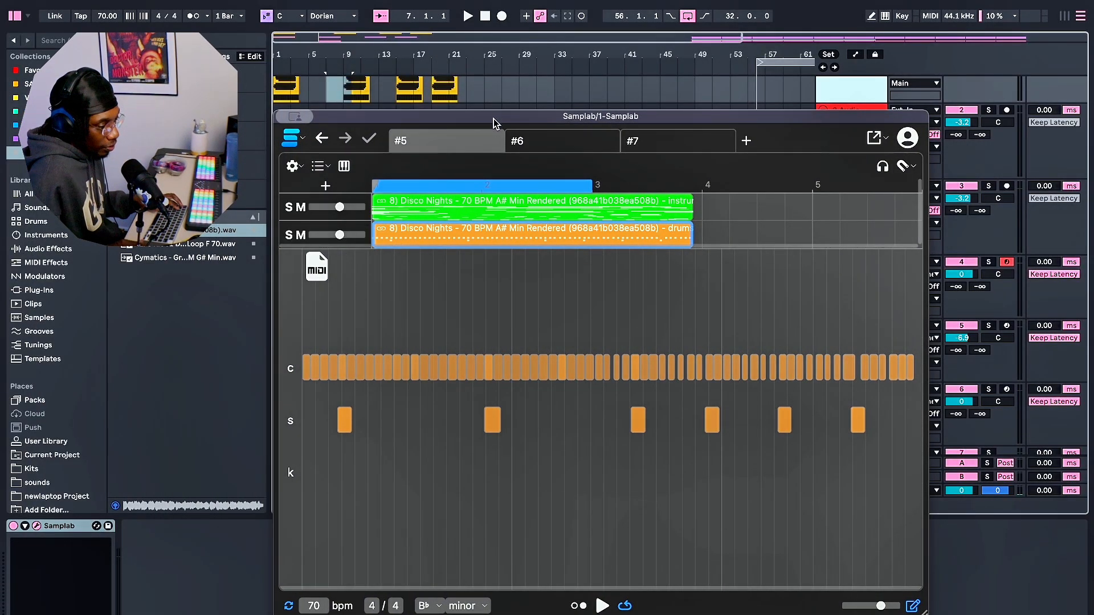
pyautogui.moveTo(494, 118); pyautogui.dragTo(626, 174)
pyautogui.moveTo(501, 311)
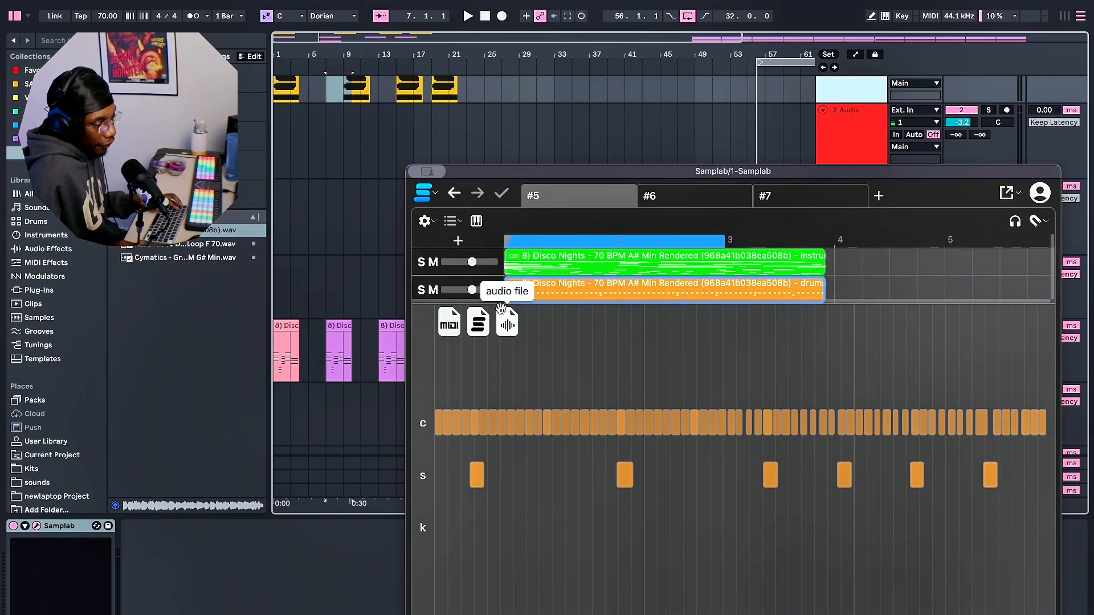
pyautogui.moveTo(501, 310); pyautogui.dragTo(521, 147)
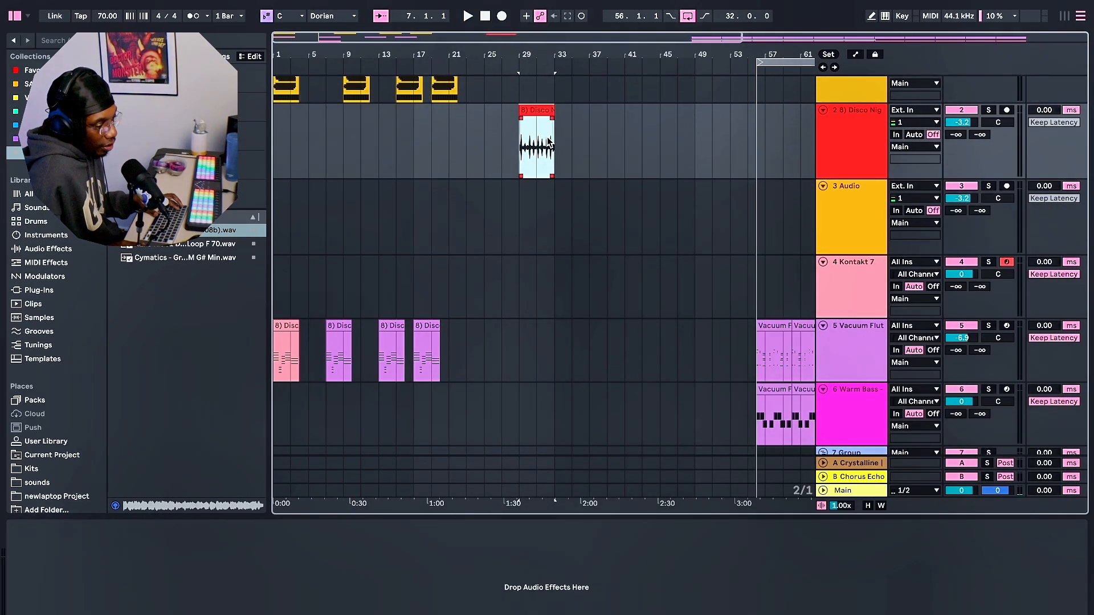
pyautogui.click(536, 113)
pyautogui.press('space')
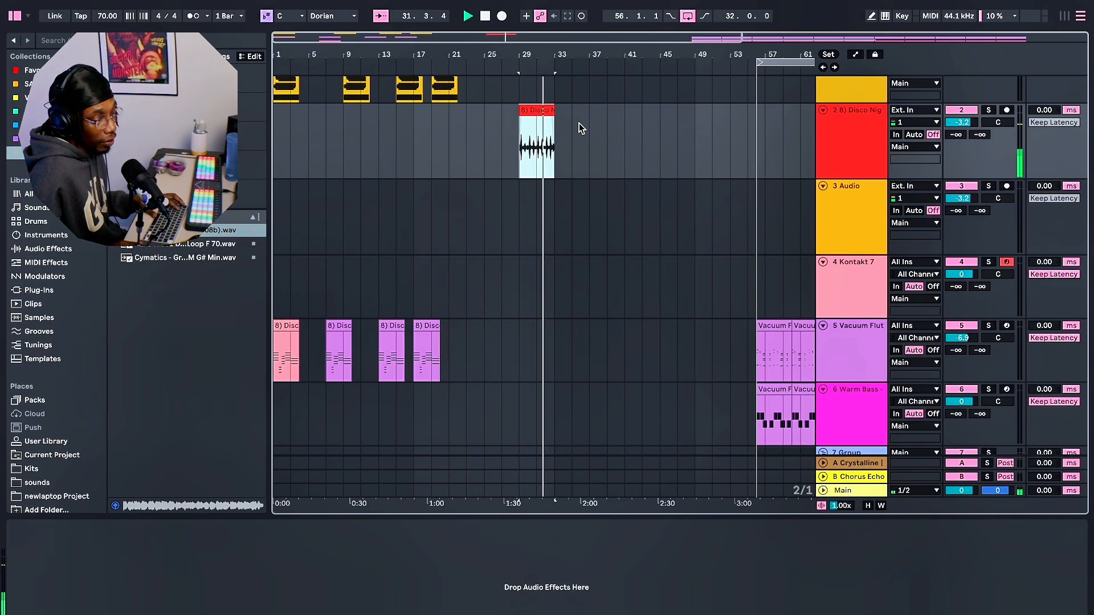
# Play the Disco Nights instrumental and drum stems in the reopened Samplab window.
pyautogui.click(835, 94)
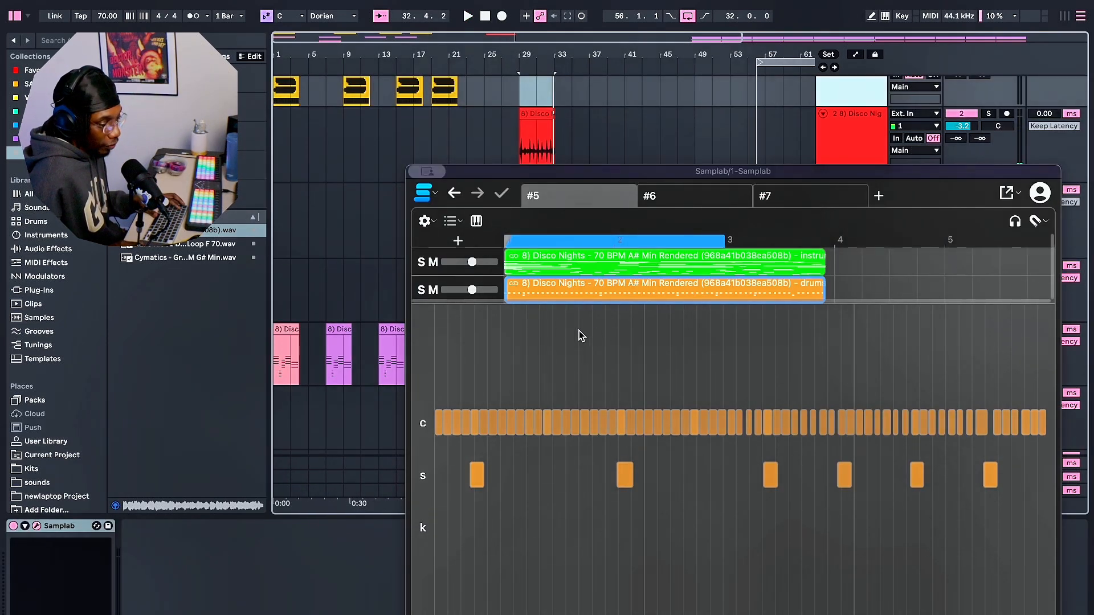
pyautogui.click(735, 614)
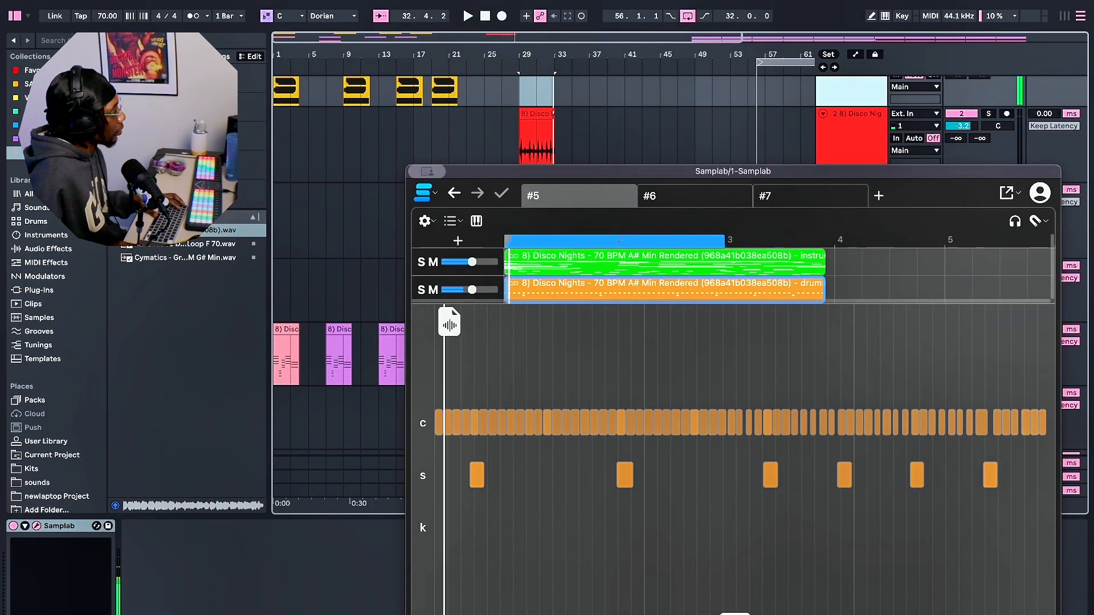
pyautogui.moveTo(766, 171); pyautogui.dragTo(758, 76)
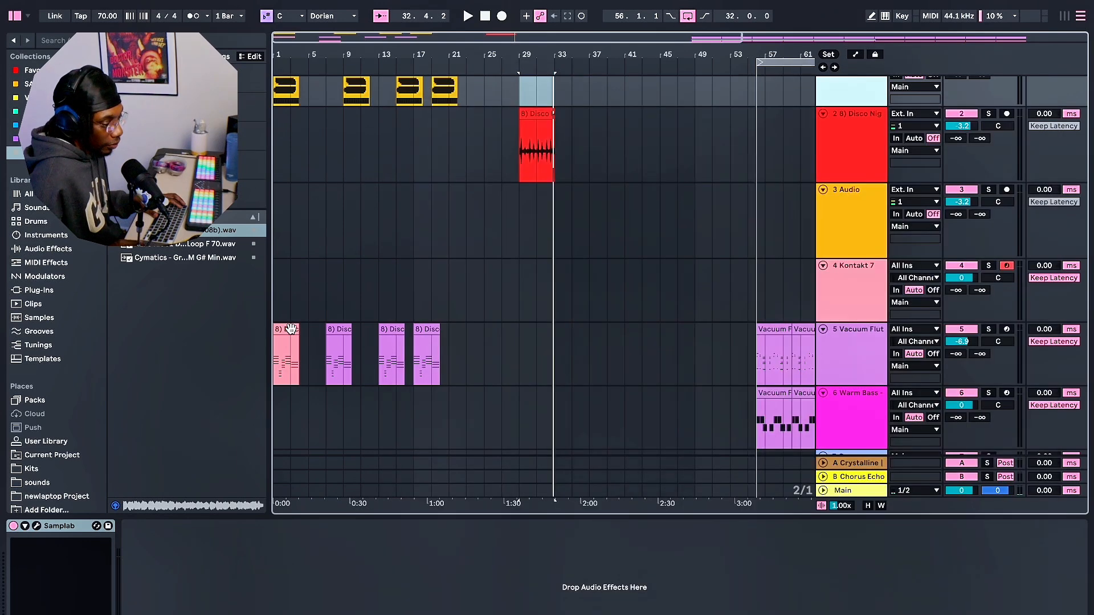
# Place the Disco Nights drum MIDI at bar 33 of the PATCIENCE track, play it and open its notes.
pyautogui.click(291, 329)
pyautogui.scroll(-5, 291, 329)
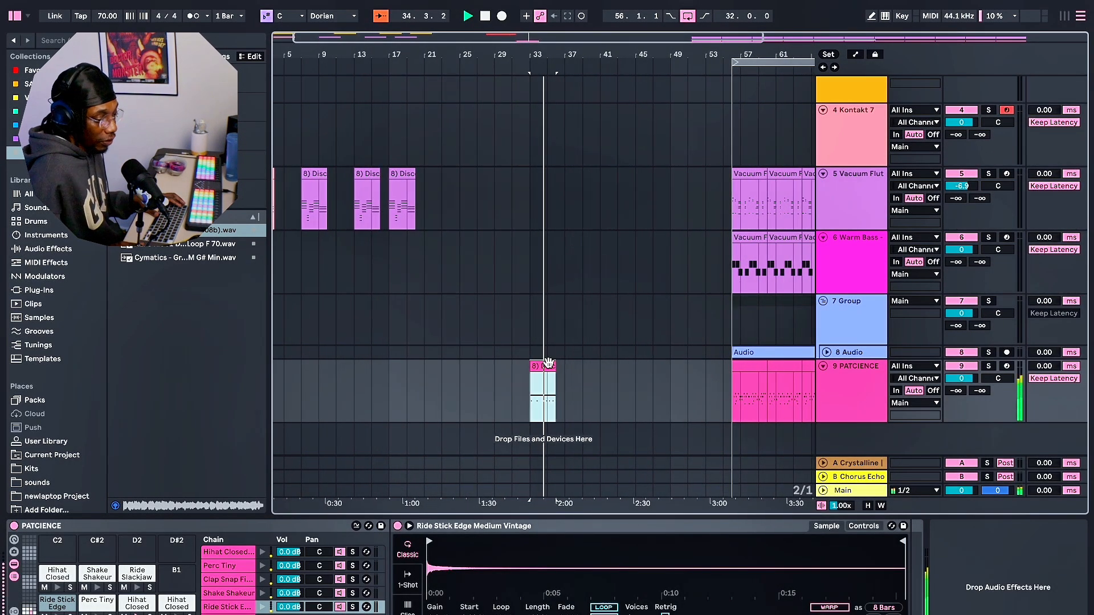
pyautogui.doubleClick(550, 365)
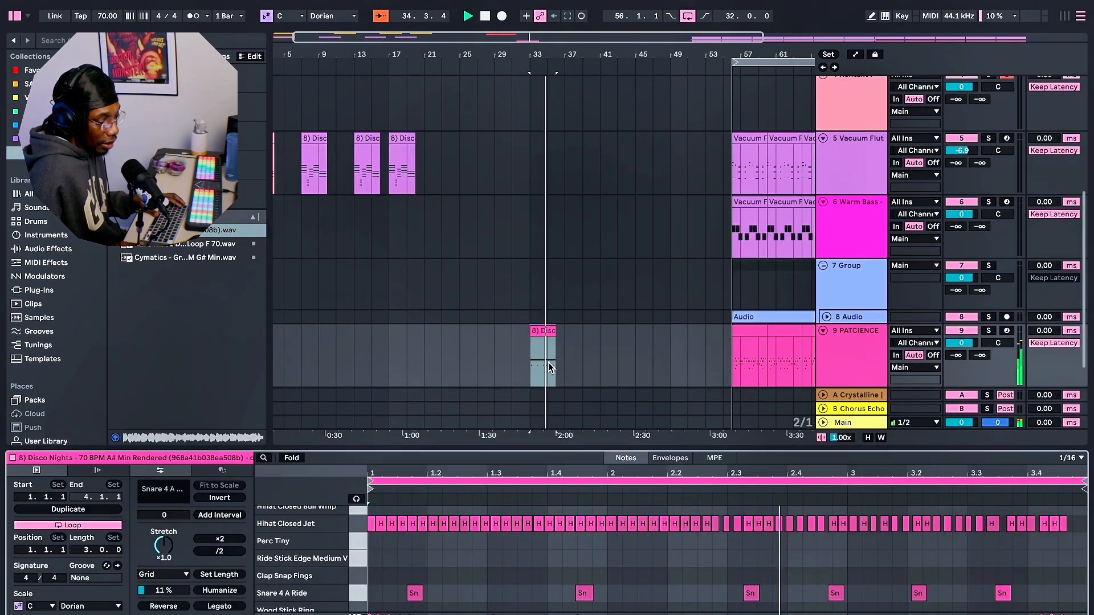
# Enlarge the note editor and extract the groove from the drum MIDI clip on the PATCIENCE track.
pyautogui.moveTo(571, 449); pyautogui.dragTo(598, 254)
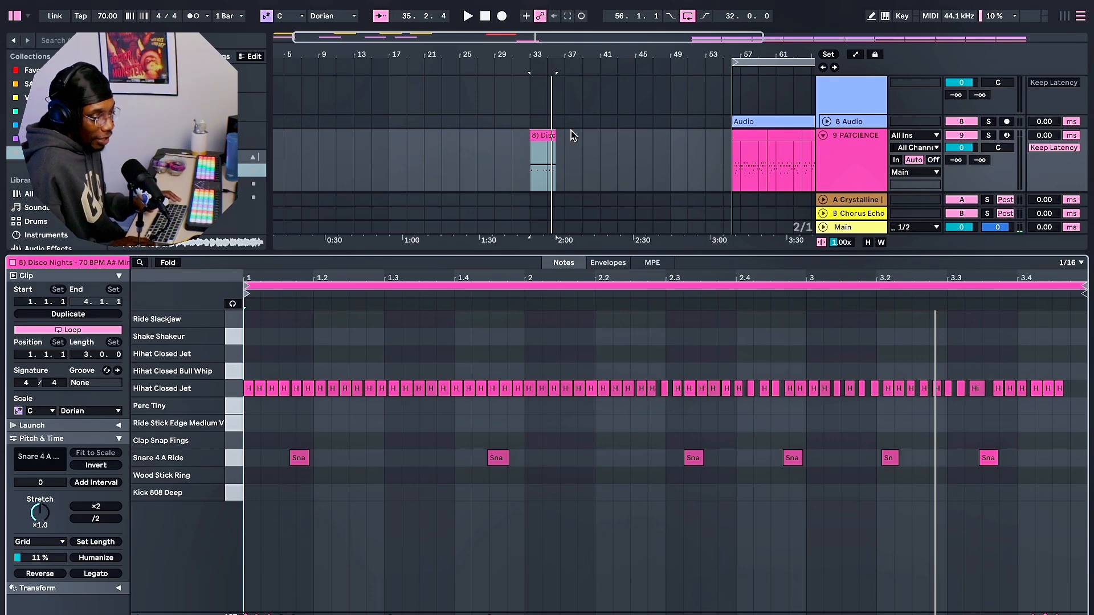
pyautogui.rightClick(539, 135)
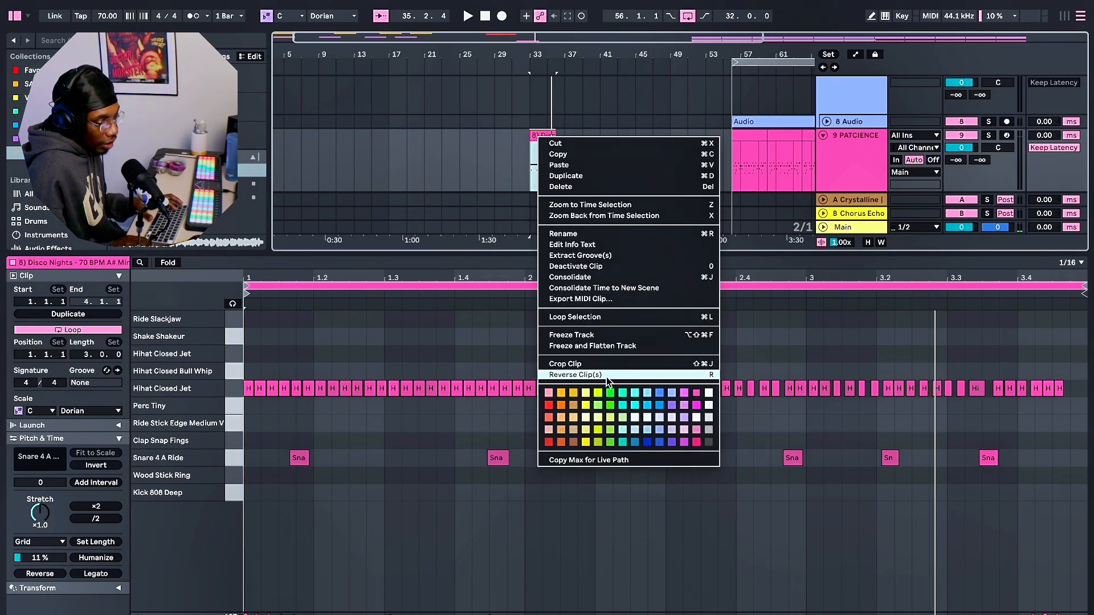
pyautogui.click(610, 255)
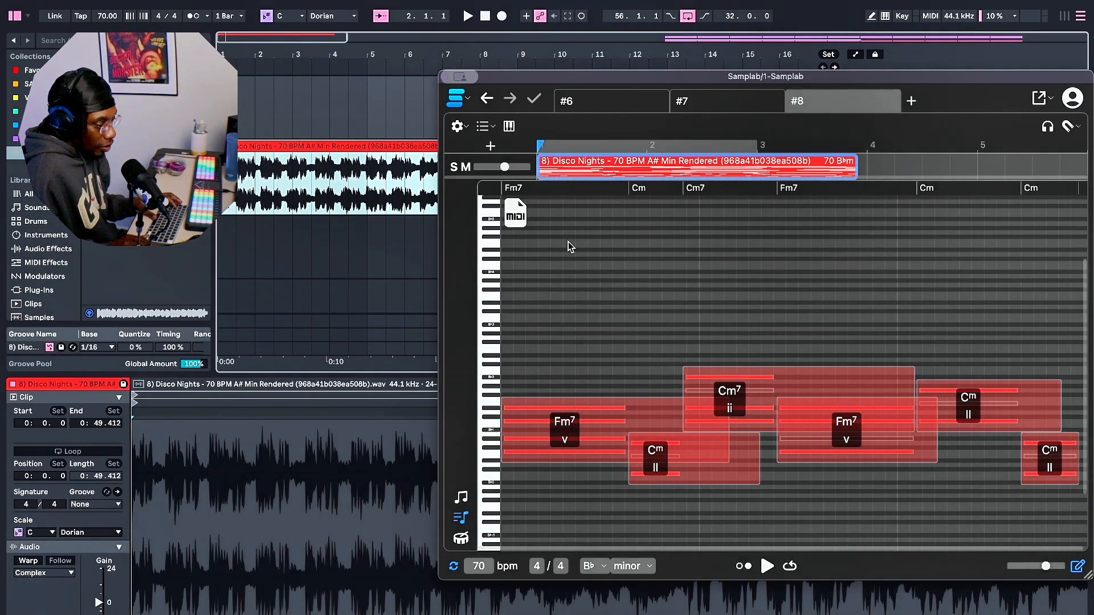
# Bring in the Disco Nights chord MIDI at bar 1 without tempo data and play it on the Vacuum Flute track with the sample.
pyautogui.moveTo(515, 217)
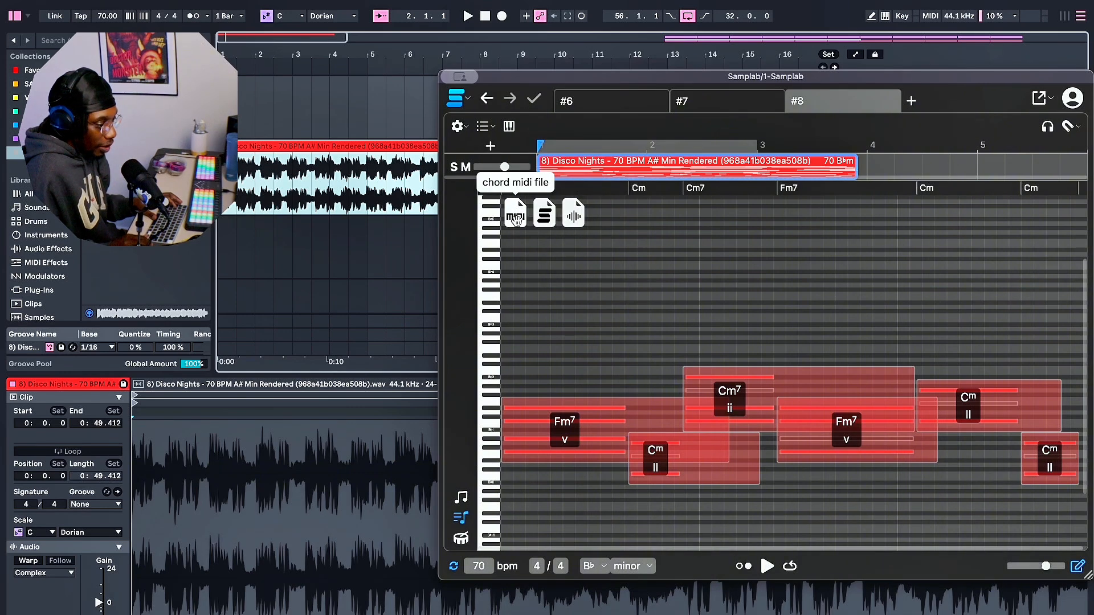
pyautogui.moveTo(516, 219); pyautogui.dragTo(228, 243)
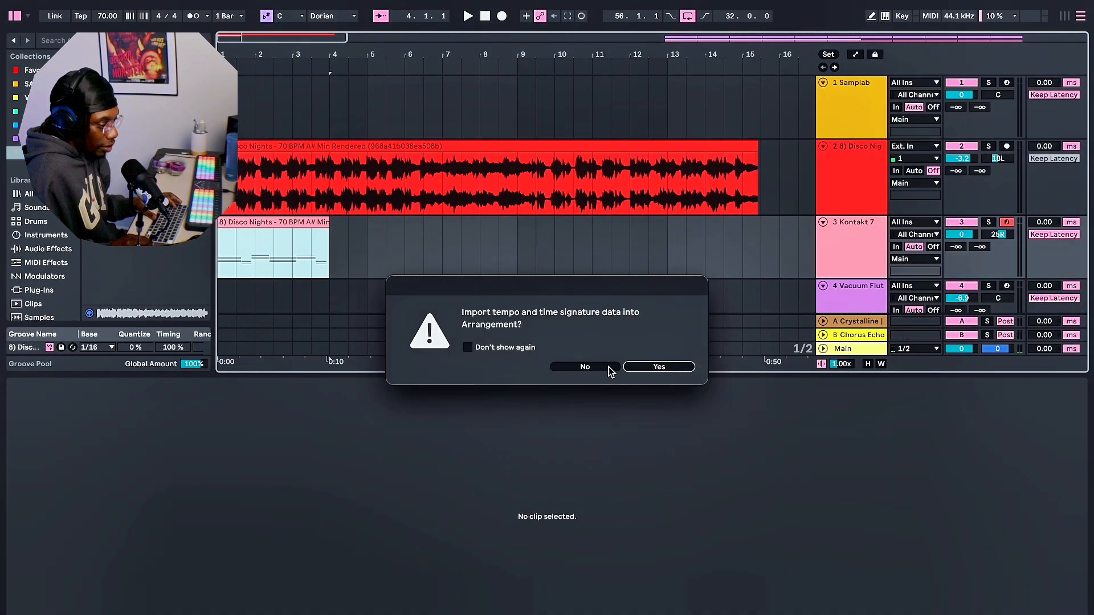
pyautogui.click(585, 367)
pyautogui.scroll(-1, 992, 116)
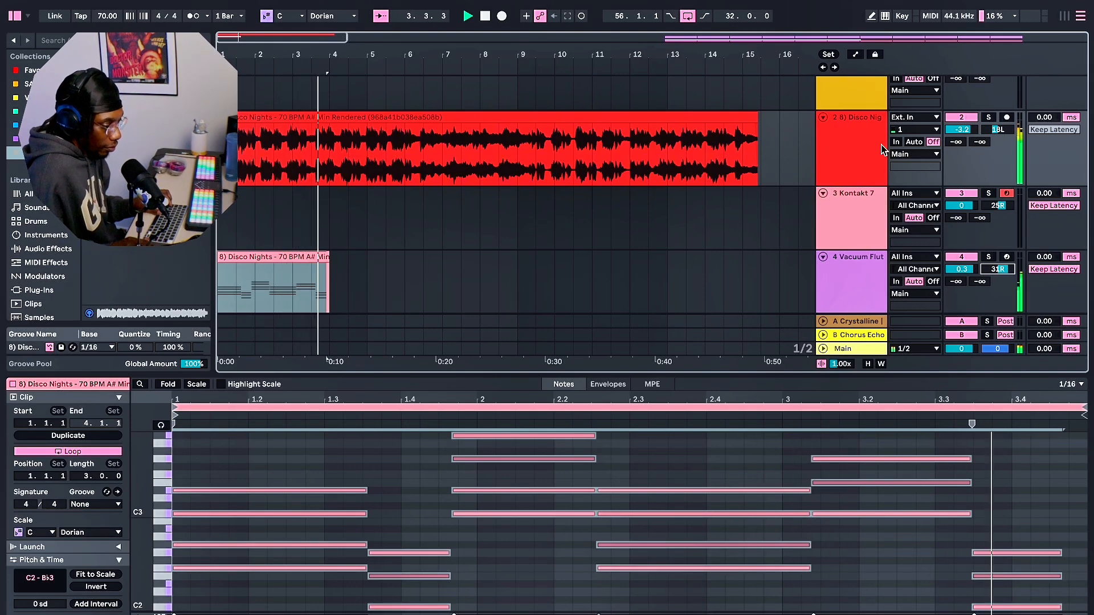
pyautogui.press('space')
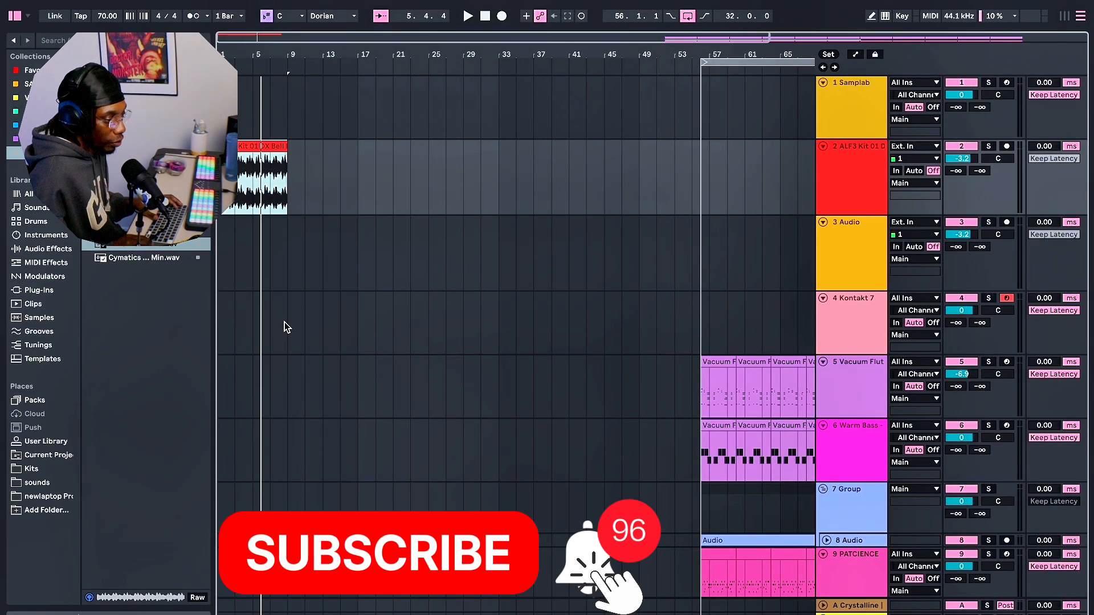
# Load the ALF3 Kit 01 DX Bell Loop F 70 sample into Samplab at 70 bpm in F major with only the instrumental stem.
pyautogui.press('+')
pyautogui.press('+')
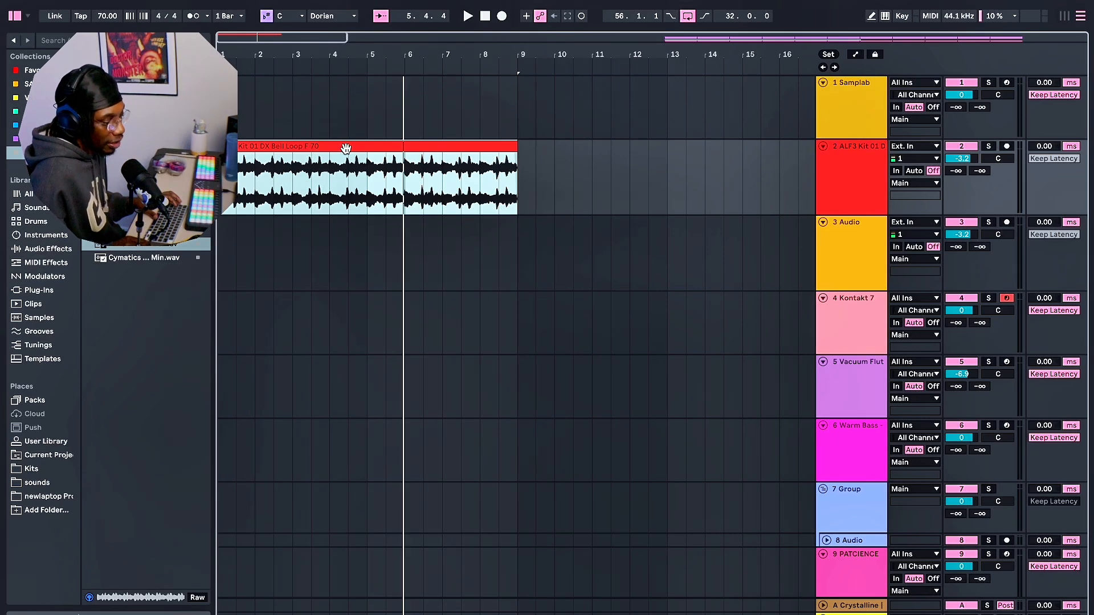
pyautogui.click(853, 118)
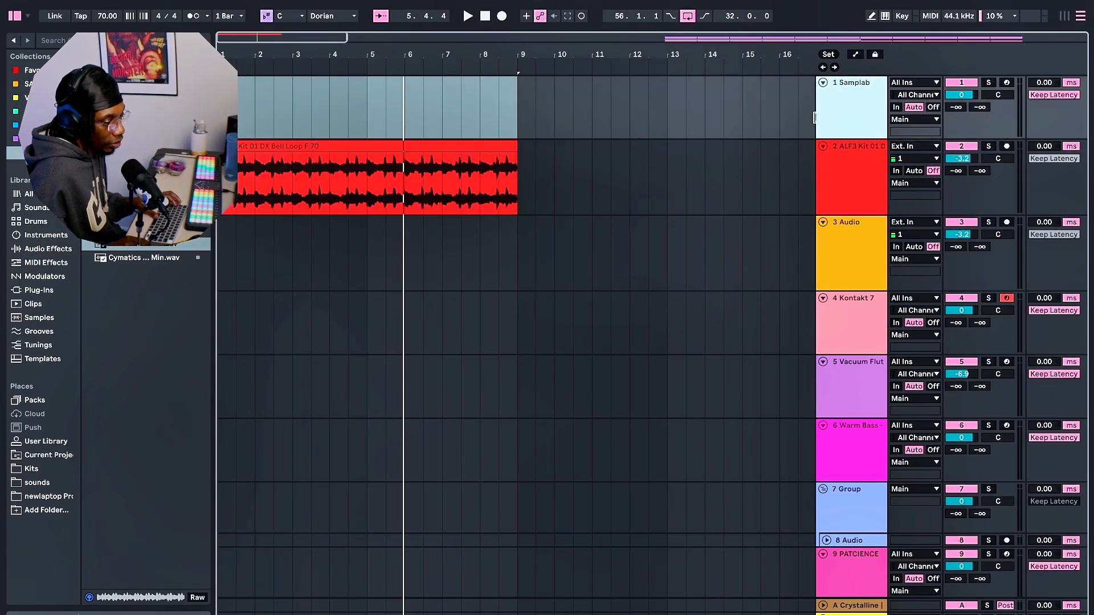
pyautogui.doubleClick(852, 118)
pyautogui.moveTo(257, 153); pyautogui.dragTo(527, 232)
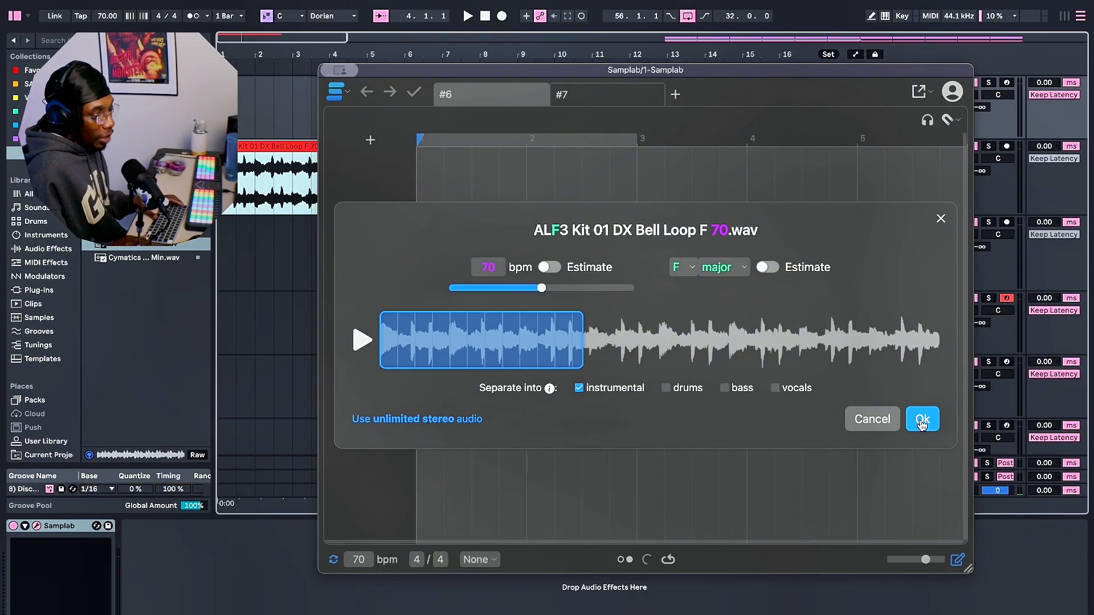
pyautogui.click(922, 420)
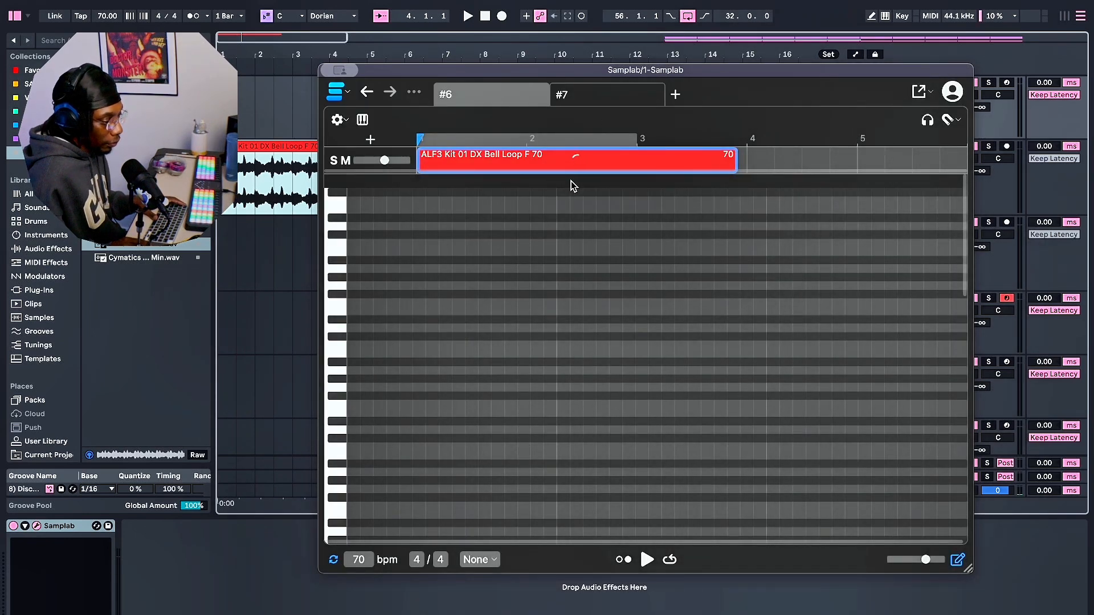
# Place the bell loop's chord MIDI at bar 1 of the Vacuum Flute track, importing its tempo and time signature data.
pyautogui.scroll(-1, 450, 214)
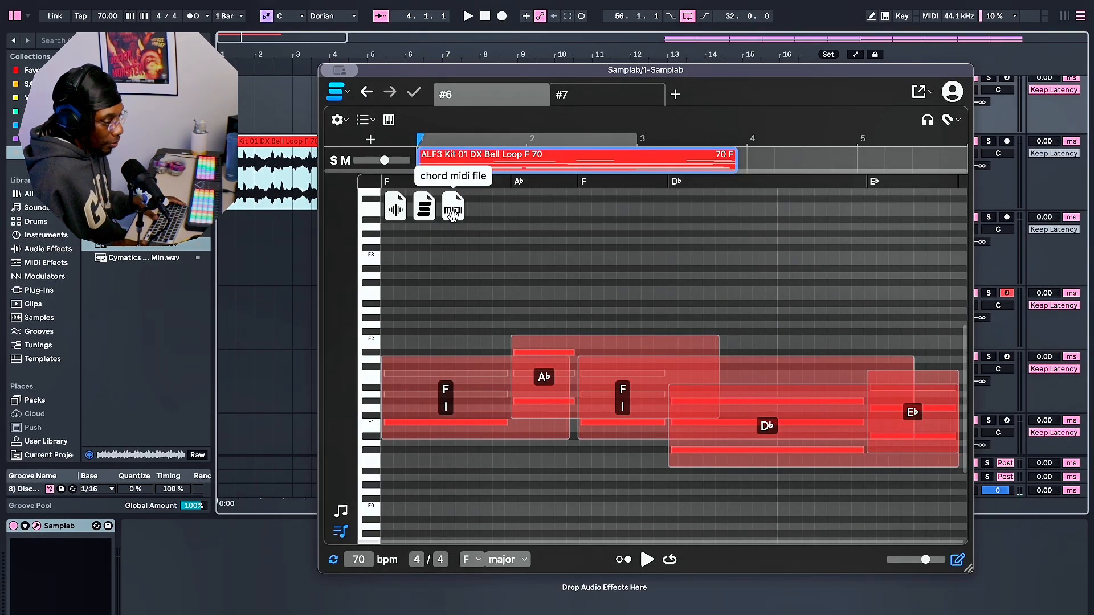
pyautogui.moveTo(453, 215)
pyautogui.mouseDown()
pyautogui.moveTo(370, 254)
pyautogui.moveTo(228, 240)
pyautogui.moveTo(288, 311)
pyautogui.mouseUp()
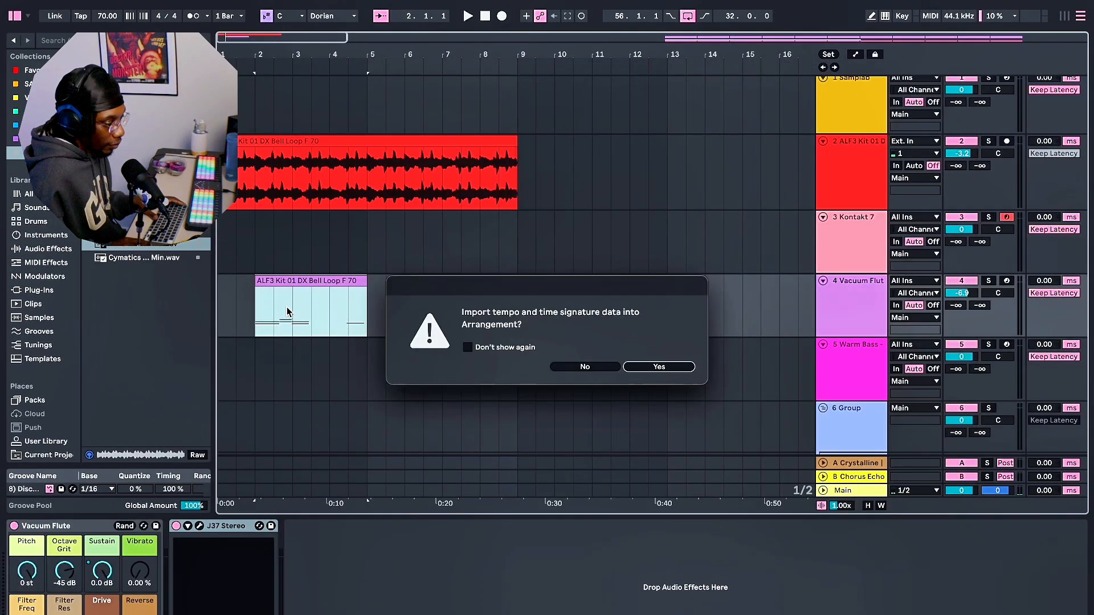
pyautogui.click(670, 365)
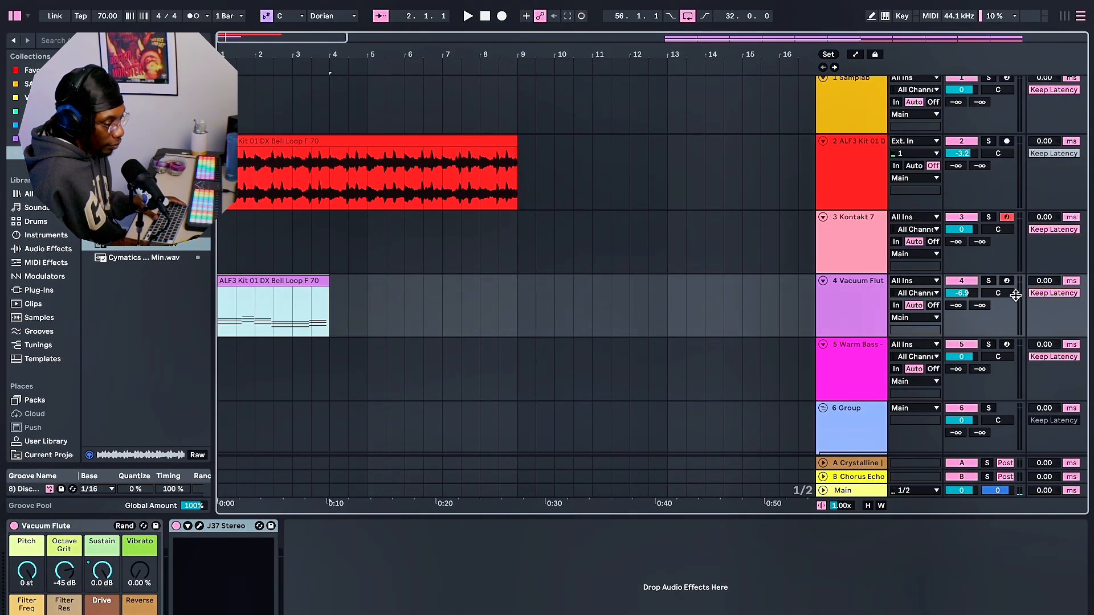
# Solo the Vacuum Flute track, play the bell loop chords and open the clip's notes for editing.
pyautogui.click(988, 281)
pyautogui.press('space')
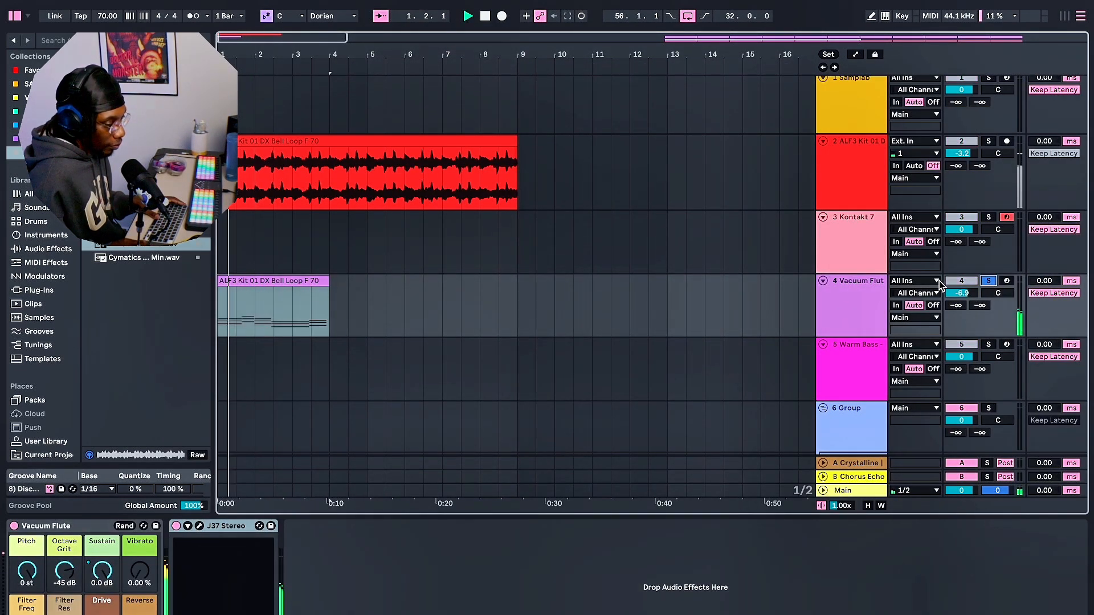
pyautogui.click(305, 282)
pyautogui.doubleClick(304, 282)
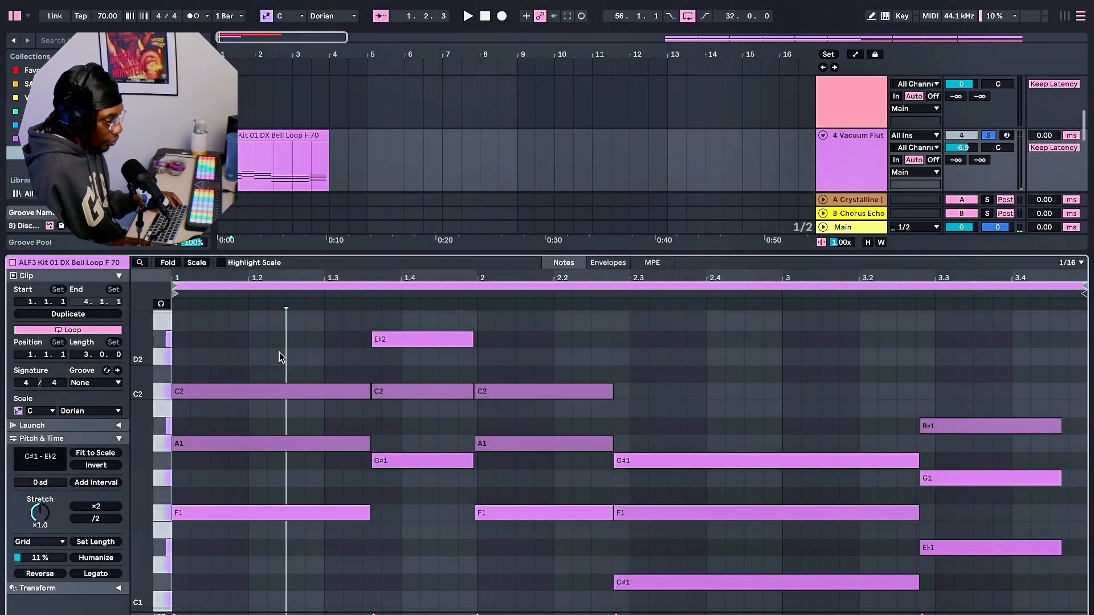
# Transpose all the bell loop chord notes up two octaves, play them and bring them back down one octave.
pyautogui.hotkey('shift', 'Up')
pyautogui.hotkey('shift', 'Up')
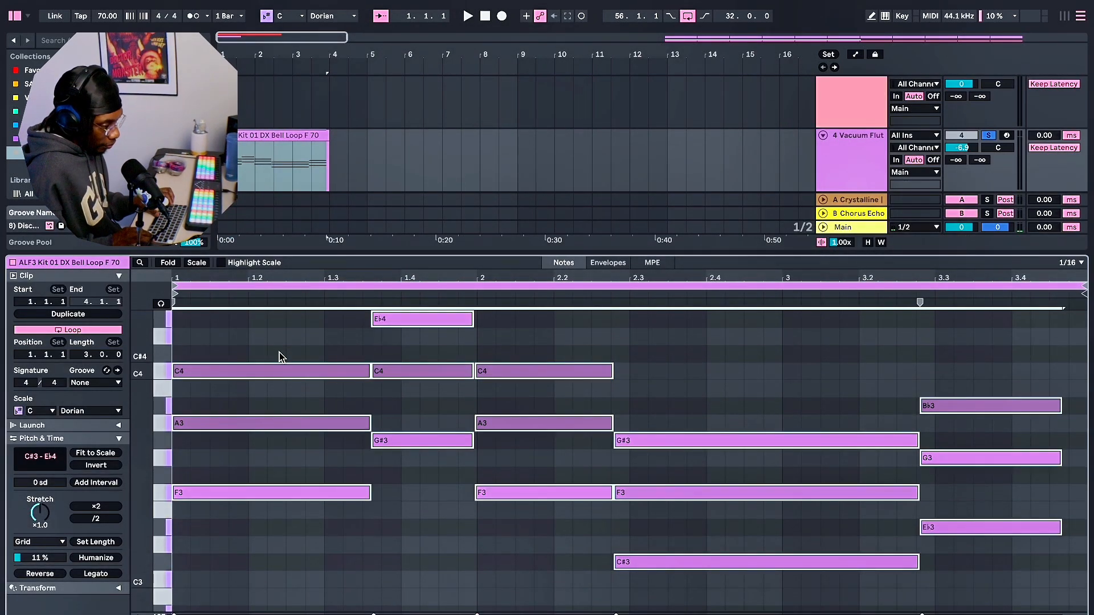
pyautogui.press('space')
pyautogui.hotkey('shift', 'Down')
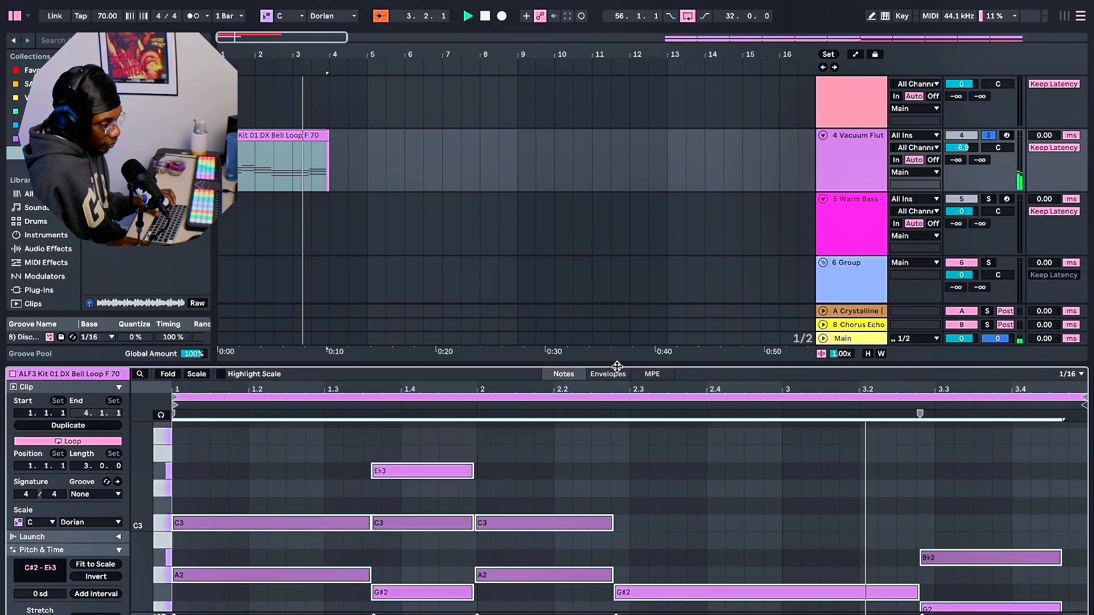
# Enlarge the arrangement area above the note editor and stop the chord playback.
pyautogui.moveTo(644, 255); pyautogui.dragTo(618, 381)
pyautogui.scroll(4, 577, 224)
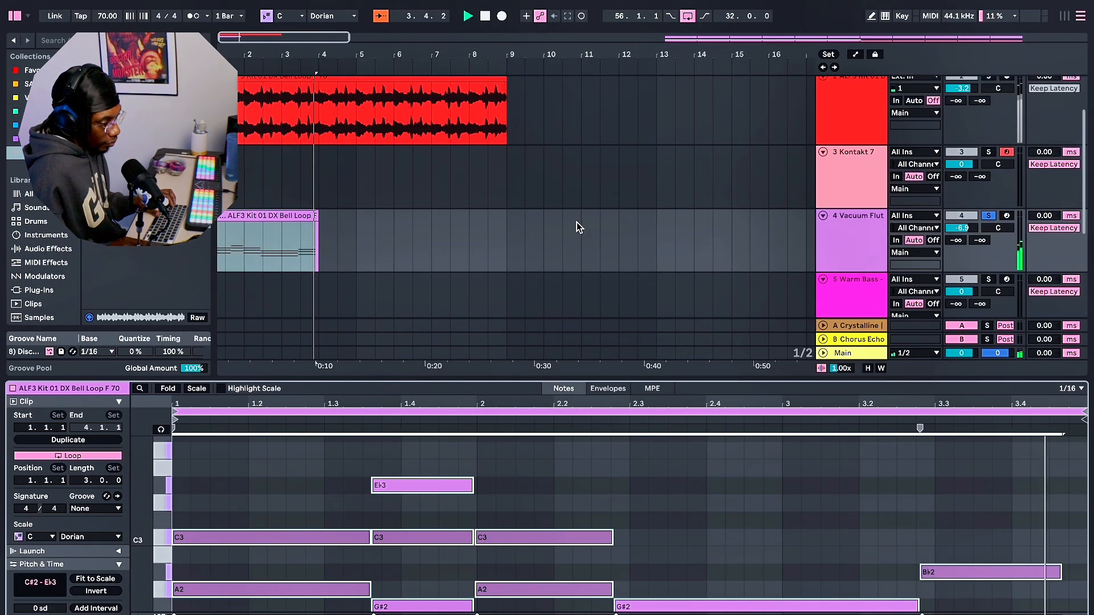
pyautogui.press('space')
pyautogui.scroll(1, 488, 231)
pyautogui.scroll(2, 488, 232)
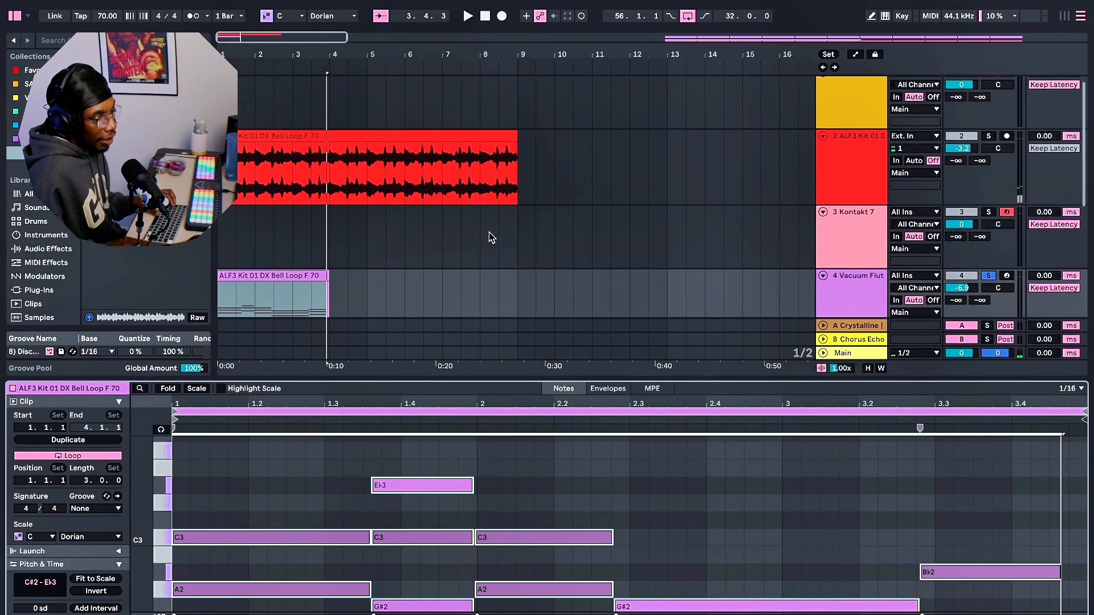
pyautogui.hscroll(2, 489, 231)
# Re-import the ALF3 Kit 01 DX Bell Loop F 70 sample in Samplab, separated into instrumental, drums, bass and vocals.
pyautogui.click(855, 104)
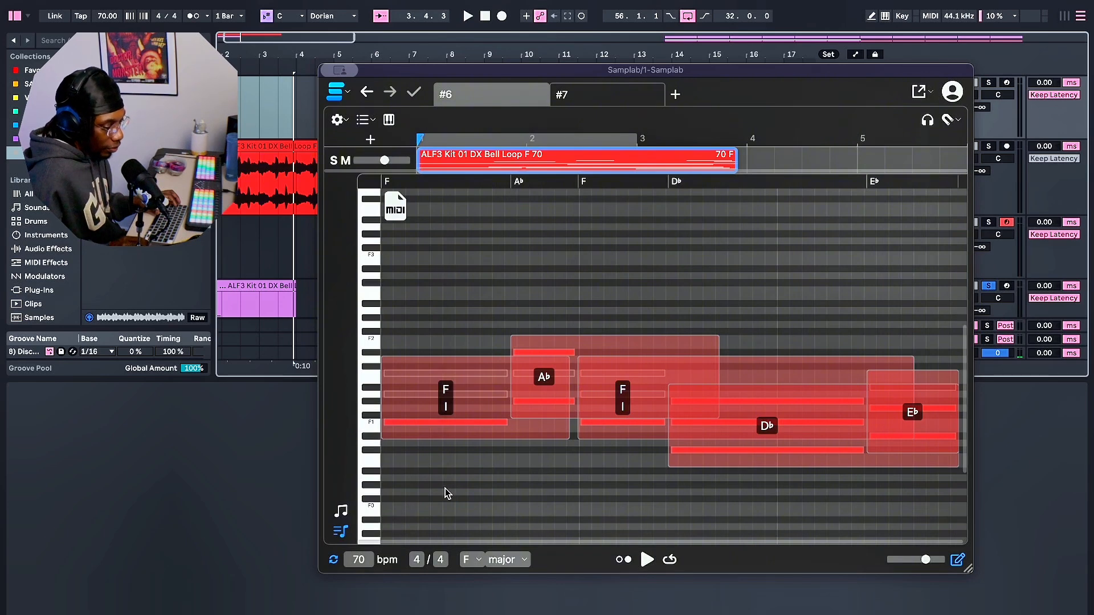
pyautogui.moveTo(603, 154); pyautogui.dragTo(448, 167)
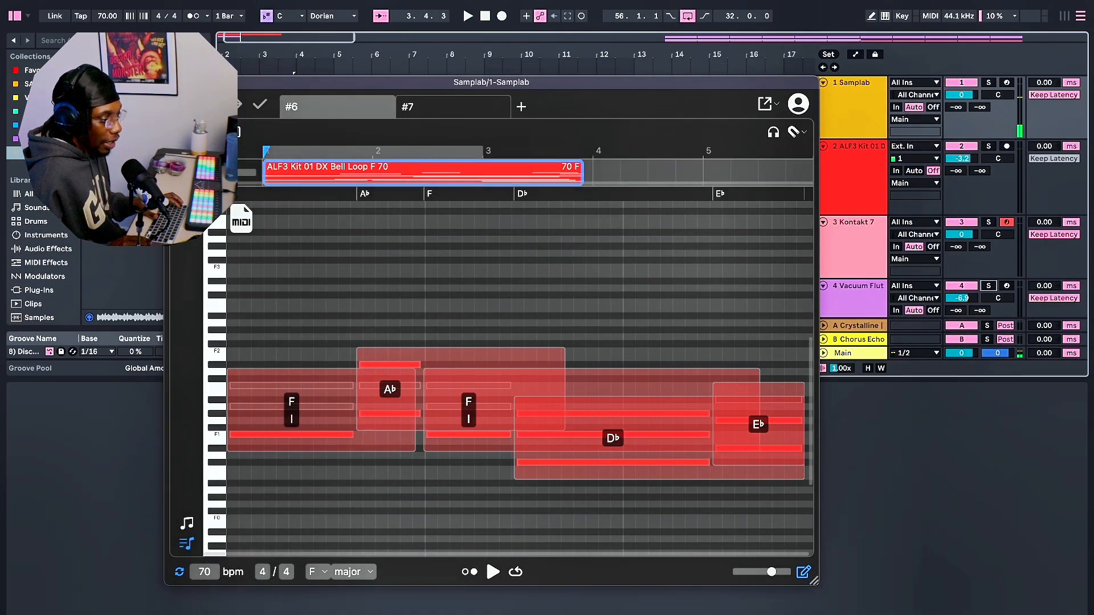
pyautogui.click(210, 104)
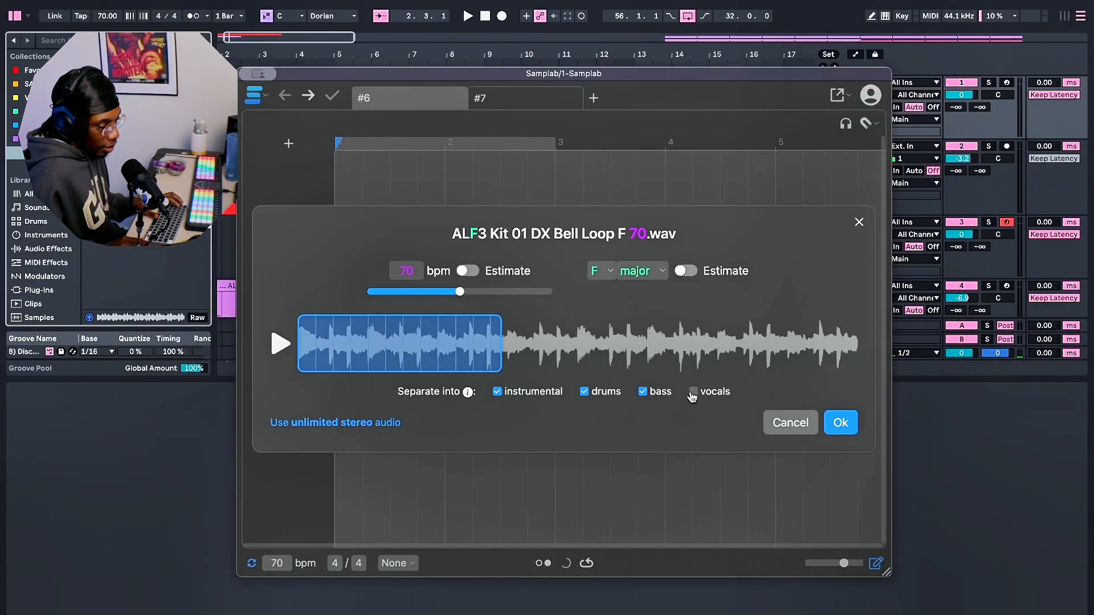
pyautogui.click(694, 391)
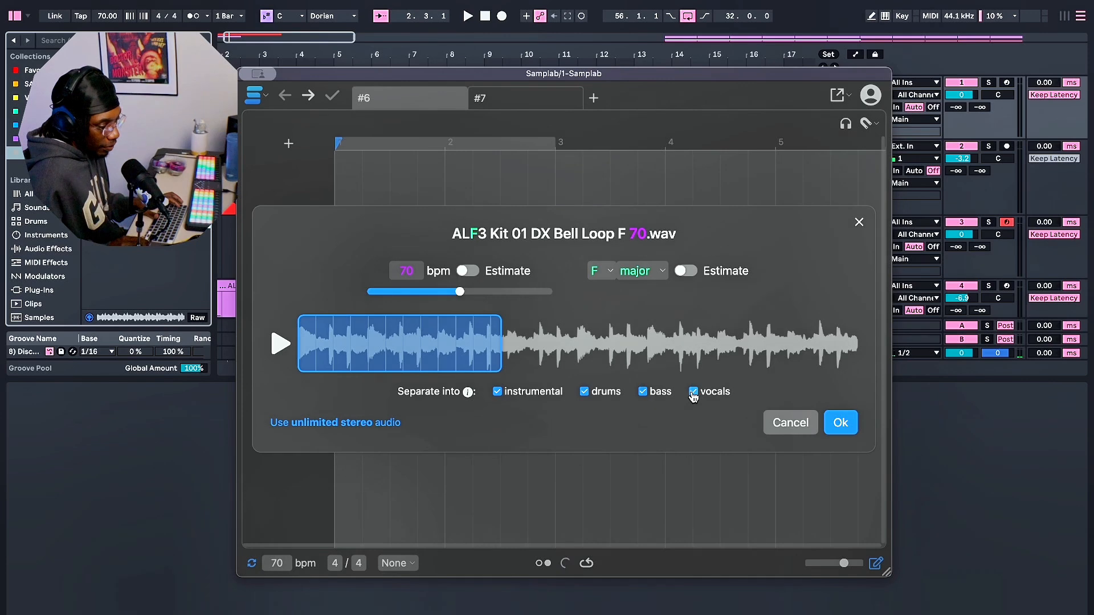
pyautogui.click(841, 422)
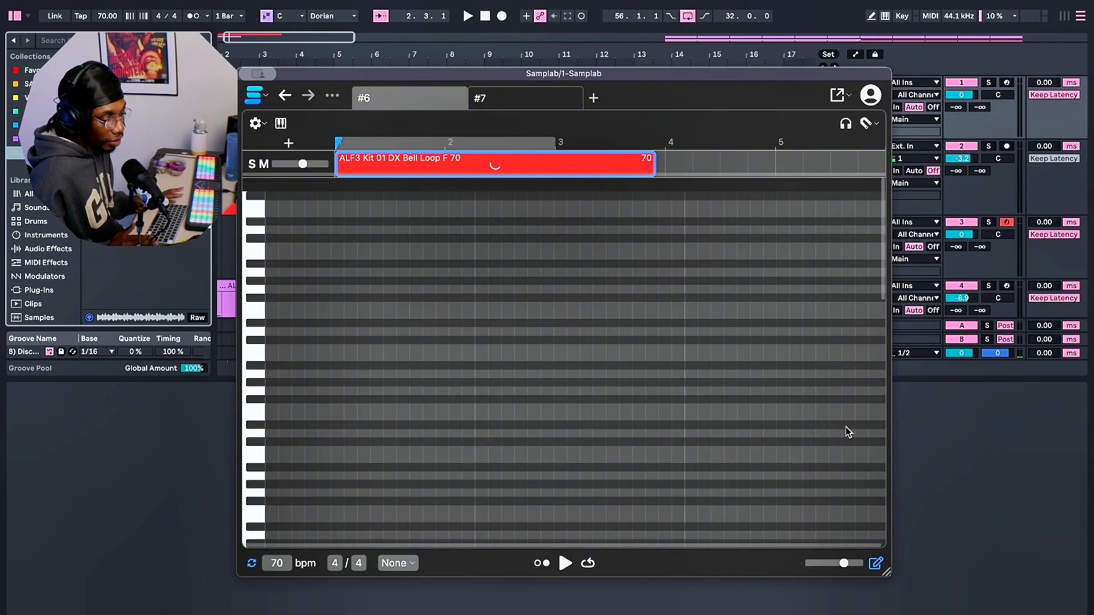
# Place the bell loop's new chord MIDI after the existing Vacuum Flute clip without importing tempo and time signature data, and play it.
pyautogui.moveTo(552, 77); pyautogui.dragTo(782, 83)
pyautogui.moveTo(547, 228)
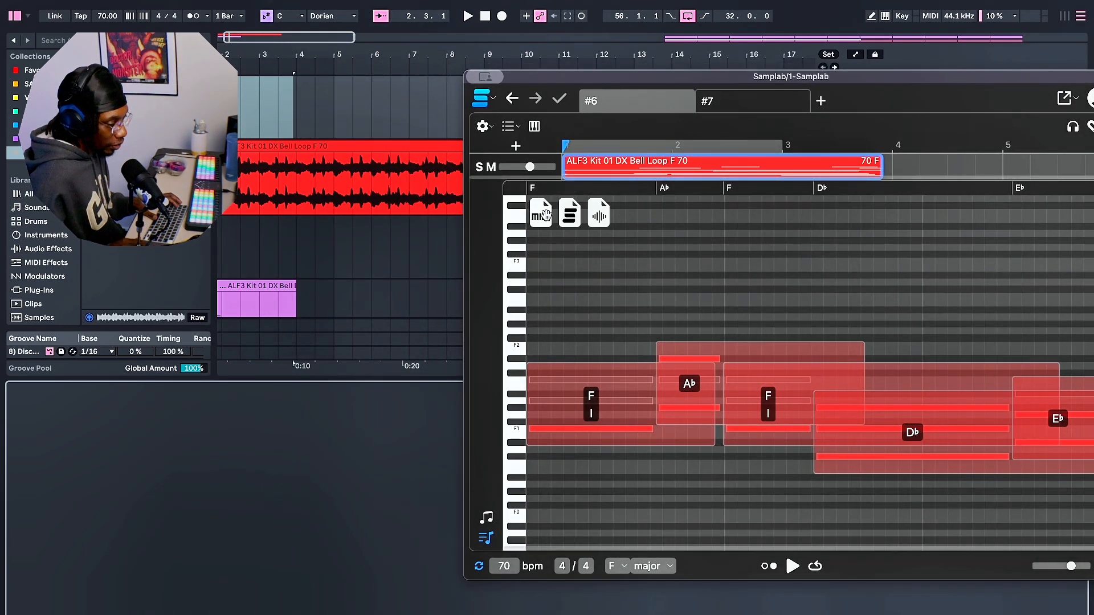
pyautogui.moveTo(546, 217)
pyautogui.mouseDown()
pyautogui.moveTo(379, 298)
pyautogui.moveTo(403, 296)
pyautogui.mouseUp()
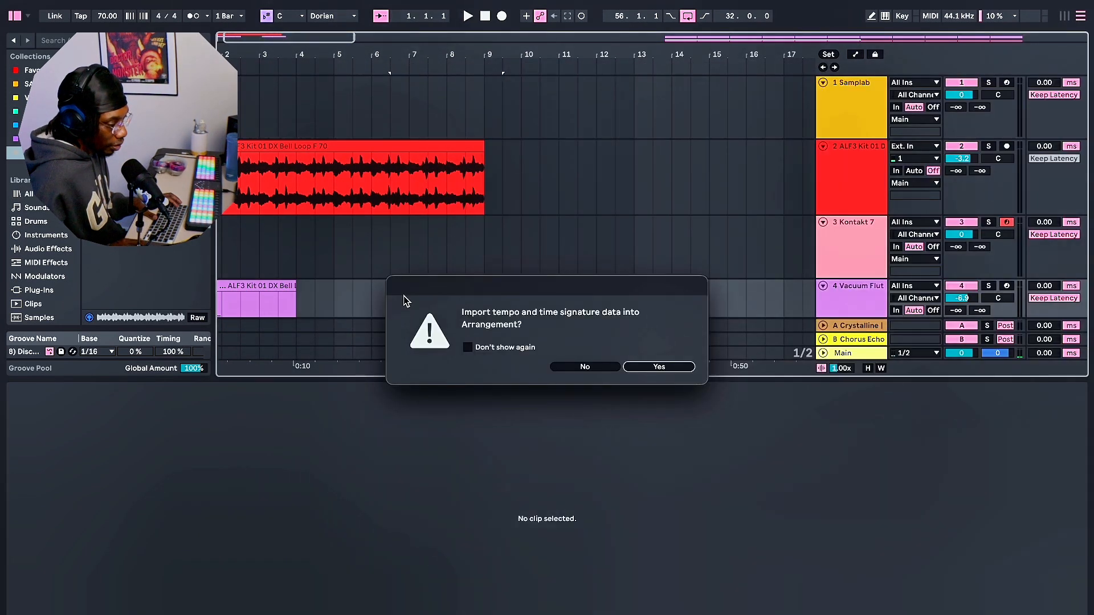
pyautogui.click(606, 368)
pyautogui.press('space')
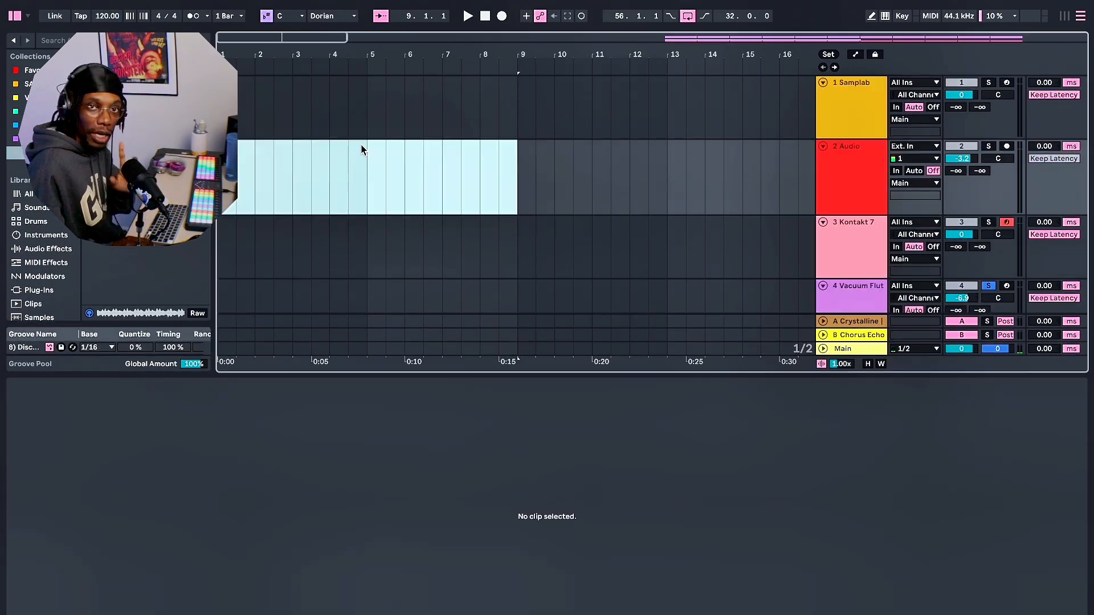
# Place the Cymatics - Grapevine - 136 BPM G# Min sample at bar 1 of the audio track, unsolo Vacuum Flute and play.
pyautogui.click(120, 237)
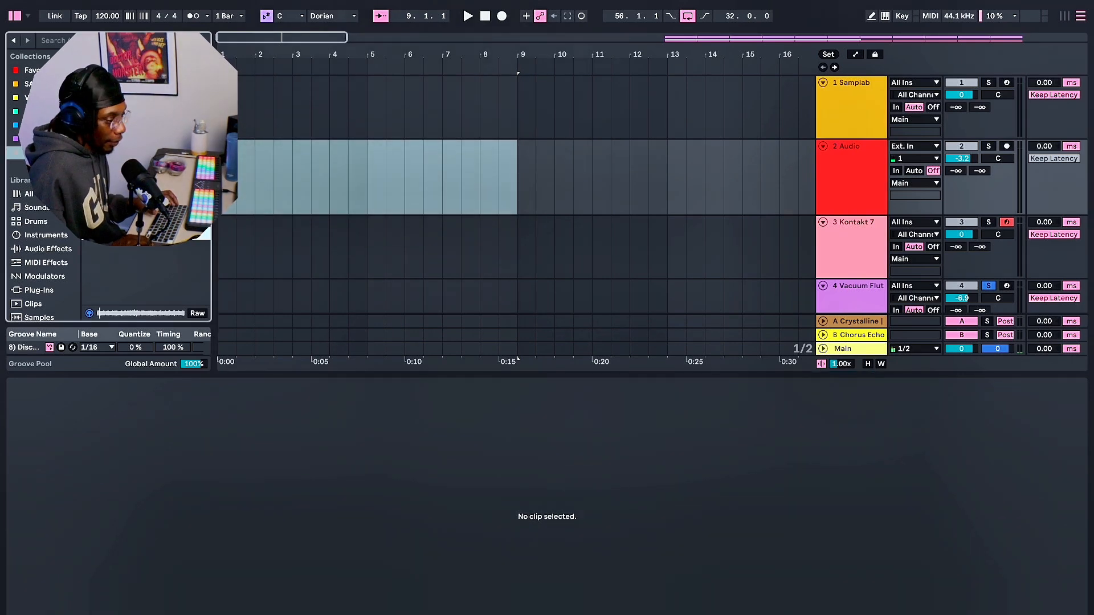
pyautogui.moveTo(120, 237); pyautogui.dragTo(223, 177)
pyautogui.click(988, 286)
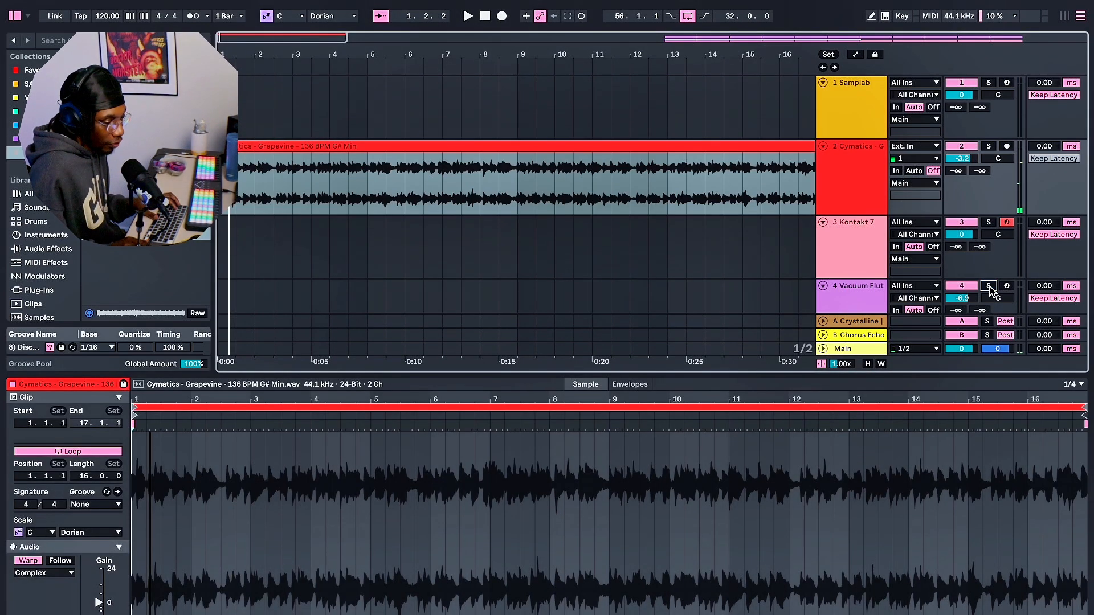
pyautogui.press('space')
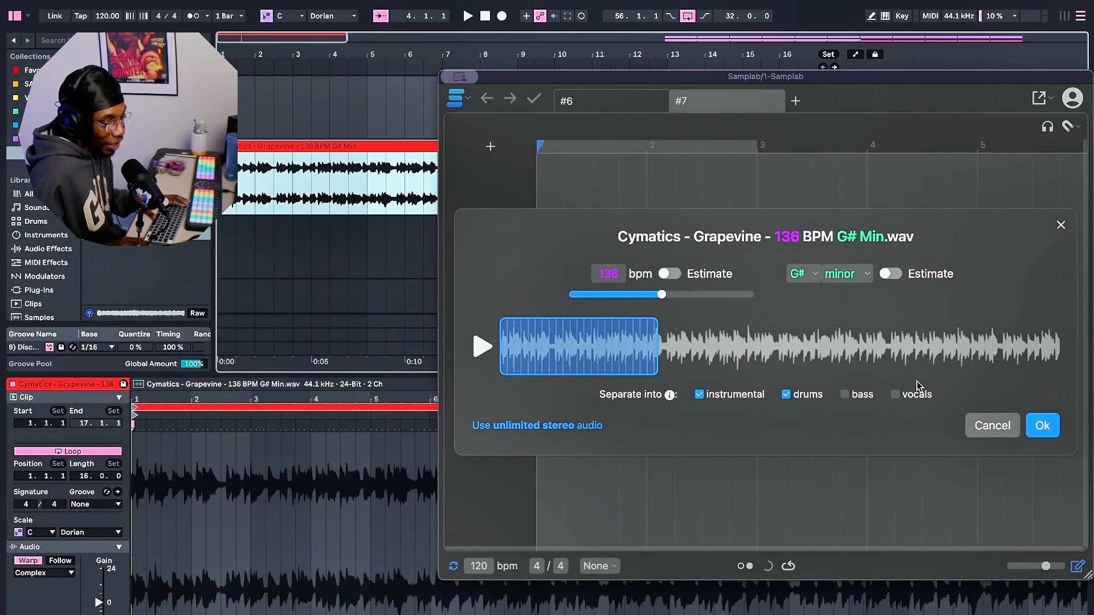
# Load the Grapevine sample into Samplab at 136 bpm in G# minor and place its chord MIDI on Kontakt 7, importing tempo and time signature data.
pyautogui.click(992, 426)
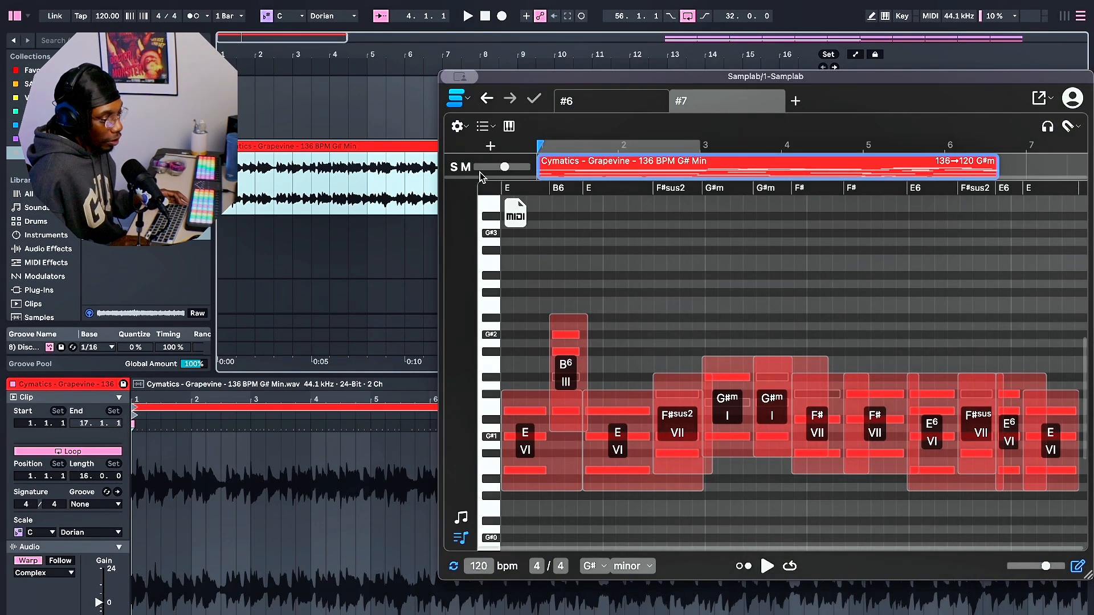
pyautogui.moveTo(516, 214)
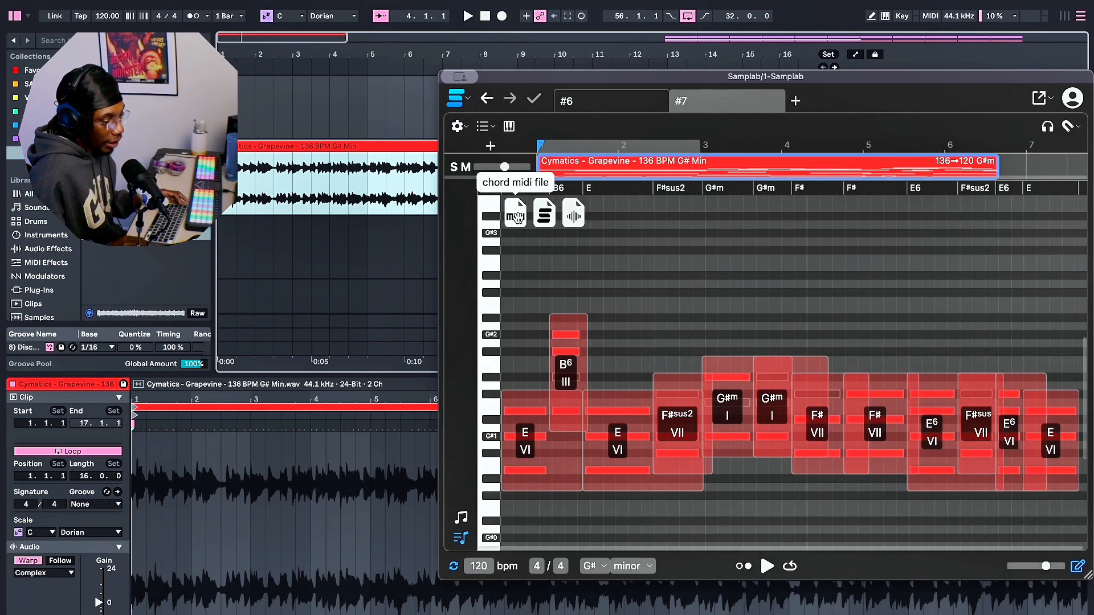
pyautogui.moveTo(515, 214); pyautogui.dragTo(259, 231)
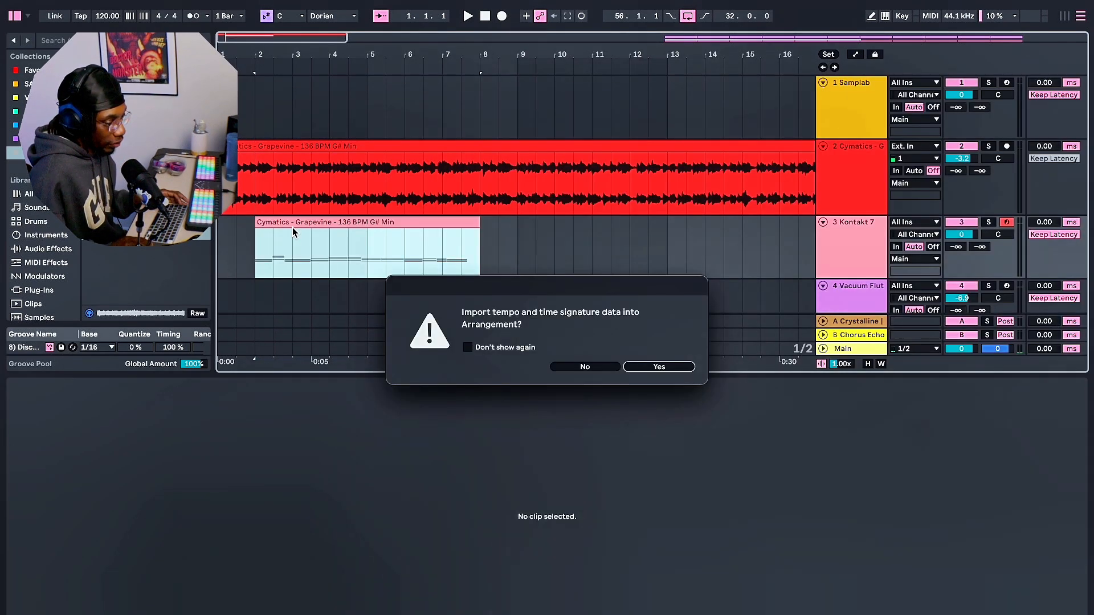
pyautogui.click(659, 368)
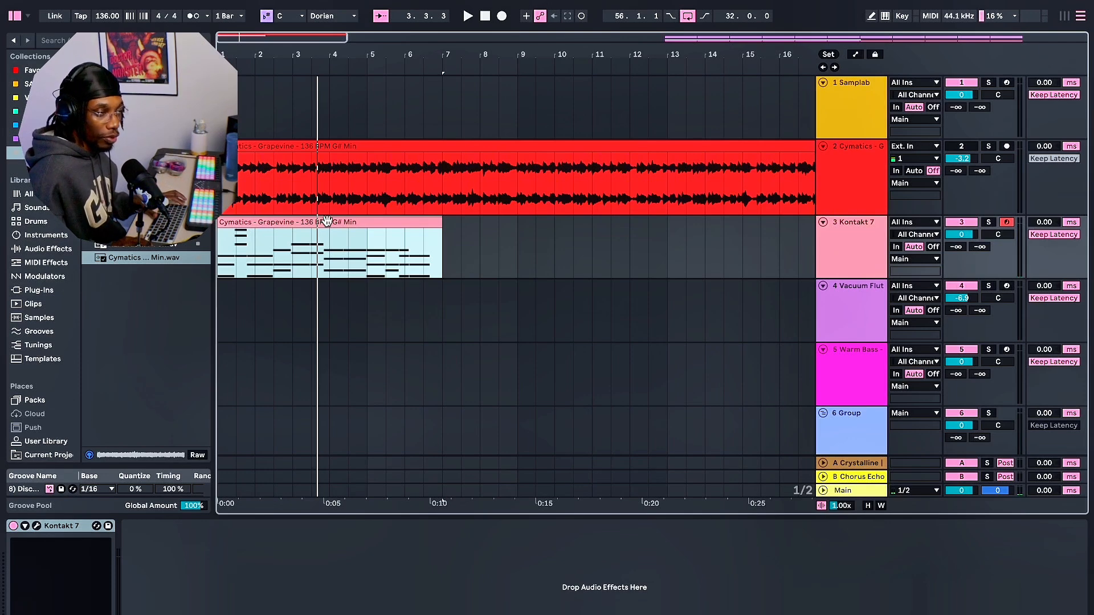
# Play the Kontakt 7 chords, pan the Grapevine audio track to 18L and Kontakt 7 to 25R, and listen again.
pyautogui.press('space')
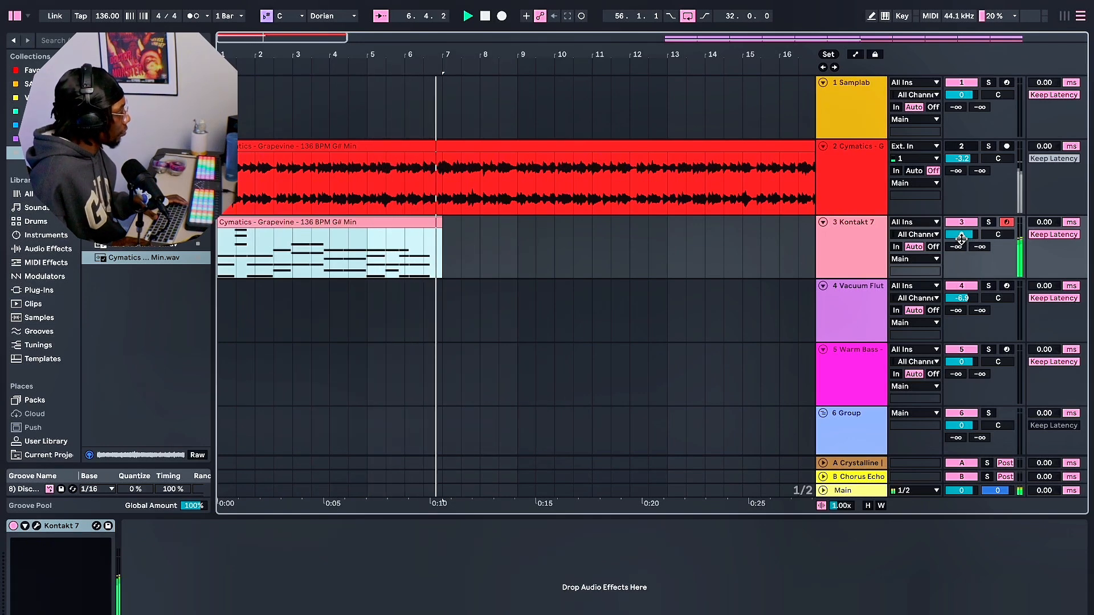
pyautogui.press('space')
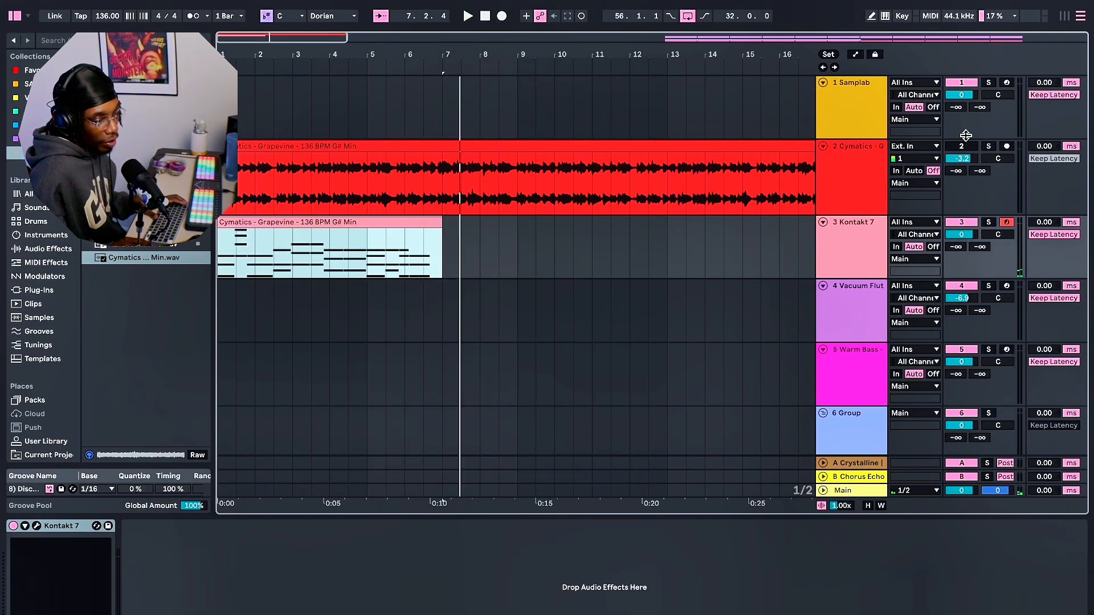
pyautogui.moveTo(997, 158); pyautogui.dragTo(997, 170)
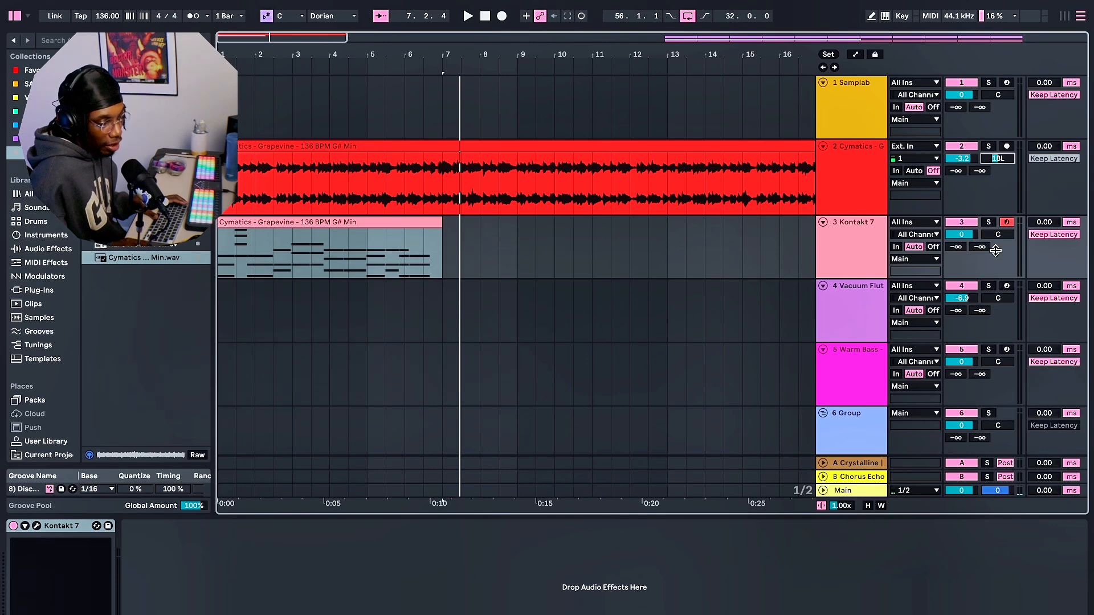
pyautogui.moveTo(997, 245); pyautogui.dragTo(998, 234)
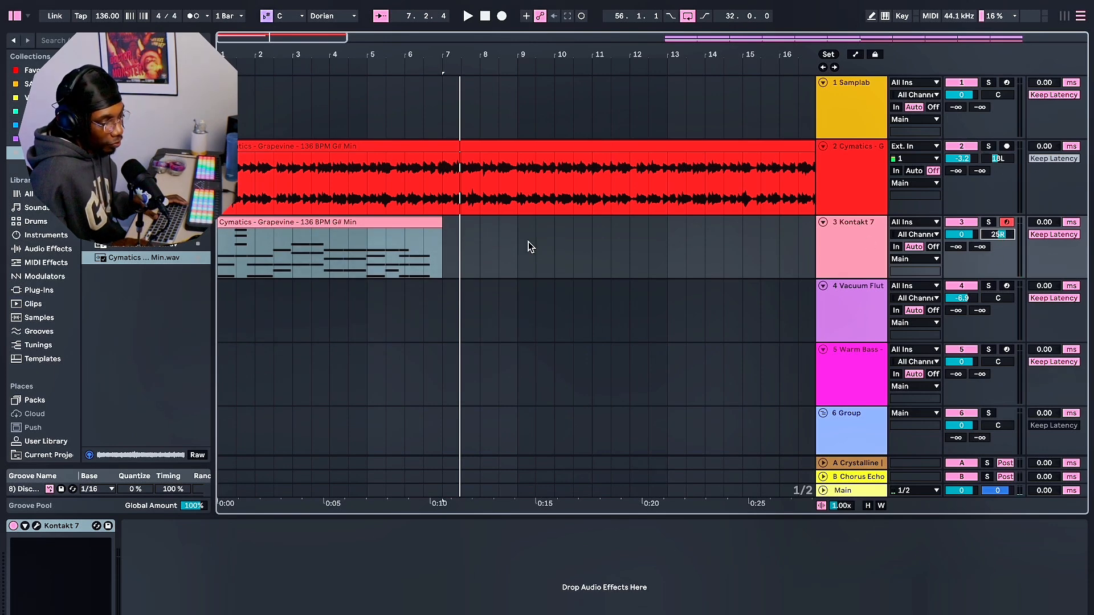
pyautogui.click(268, 147)
pyautogui.press('space')
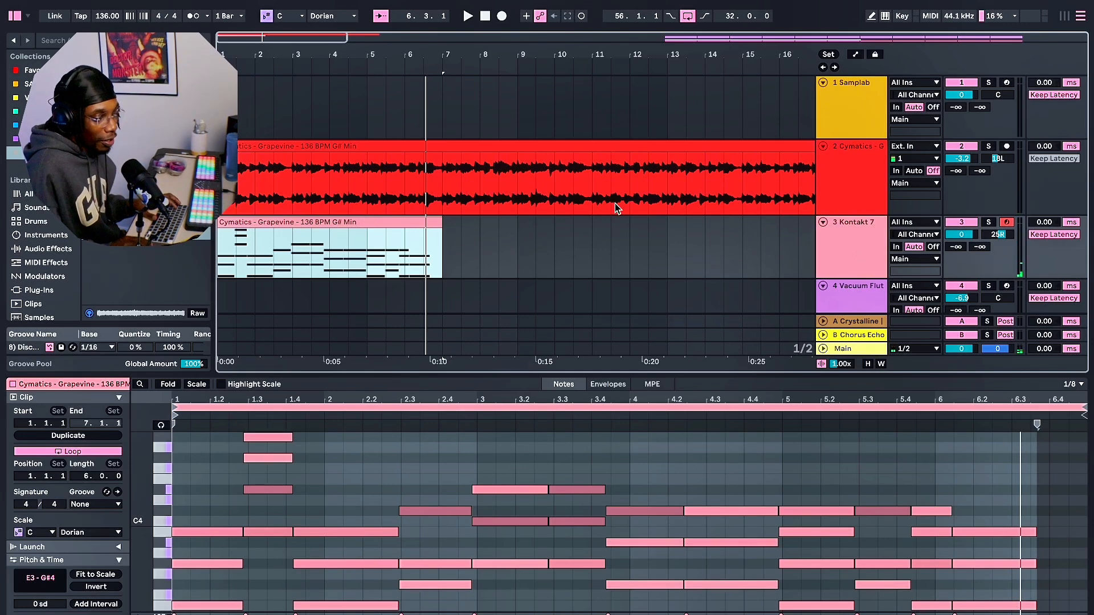
# Move the Grapevine chord clip from the Kontakt 7 track to bar 1 of the Vacuum Flute track.
pyautogui.scroll(-3, 615, 204)
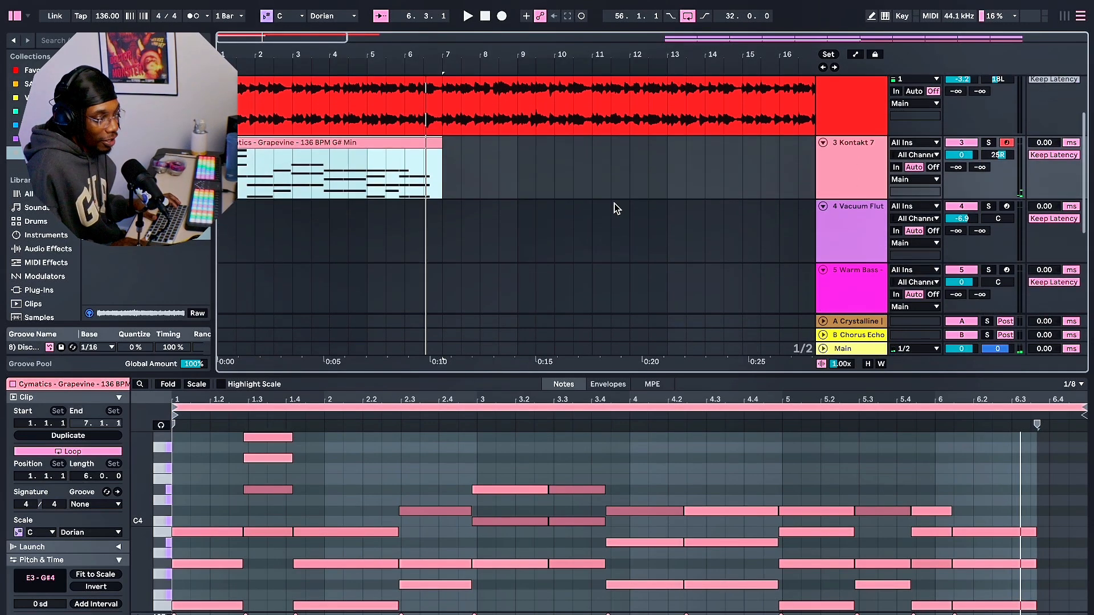
pyautogui.doubleClick(289, 144)
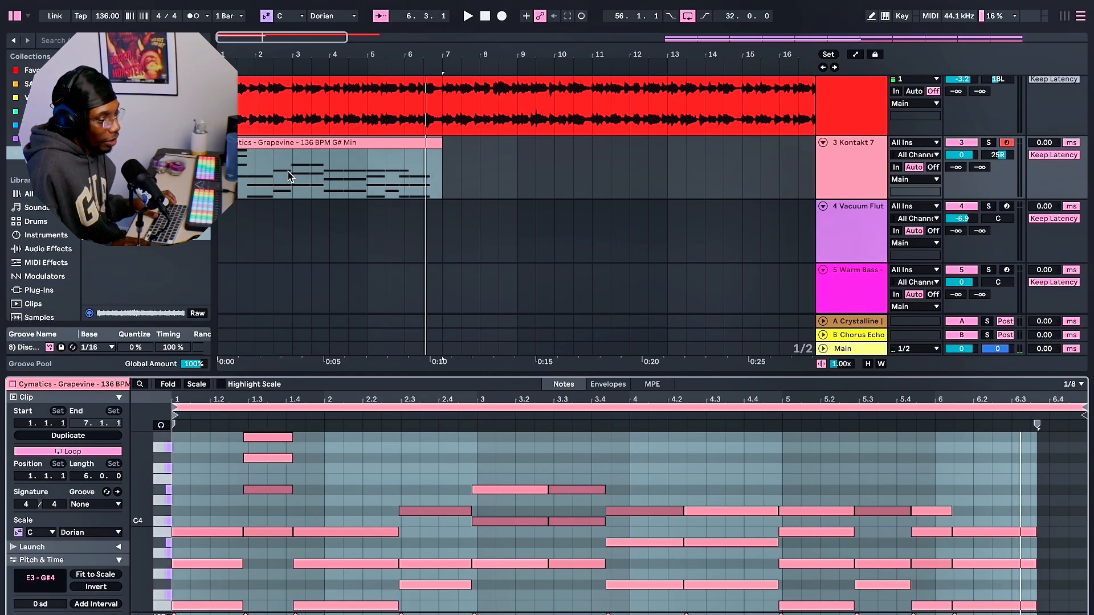
pyautogui.moveTo(289, 153); pyautogui.dragTo(275, 223)
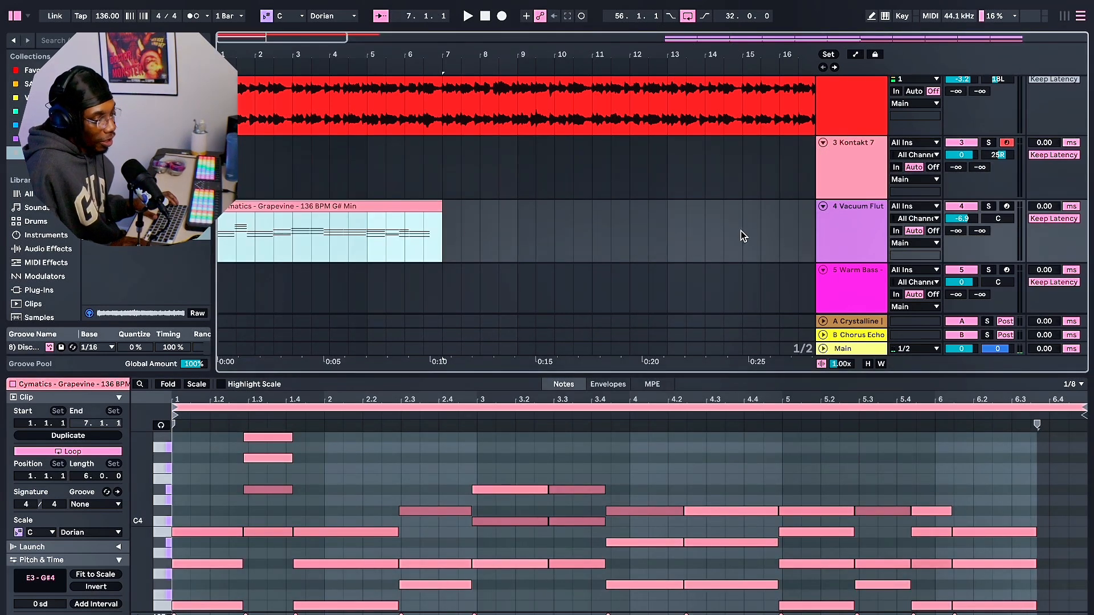
# Play the Vacuum Flute chords with the Grapevine audio track muted and with it unmuted.
pyautogui.scroll(3, 784, 237)
pyautogui.scroll(2, 784, 237)
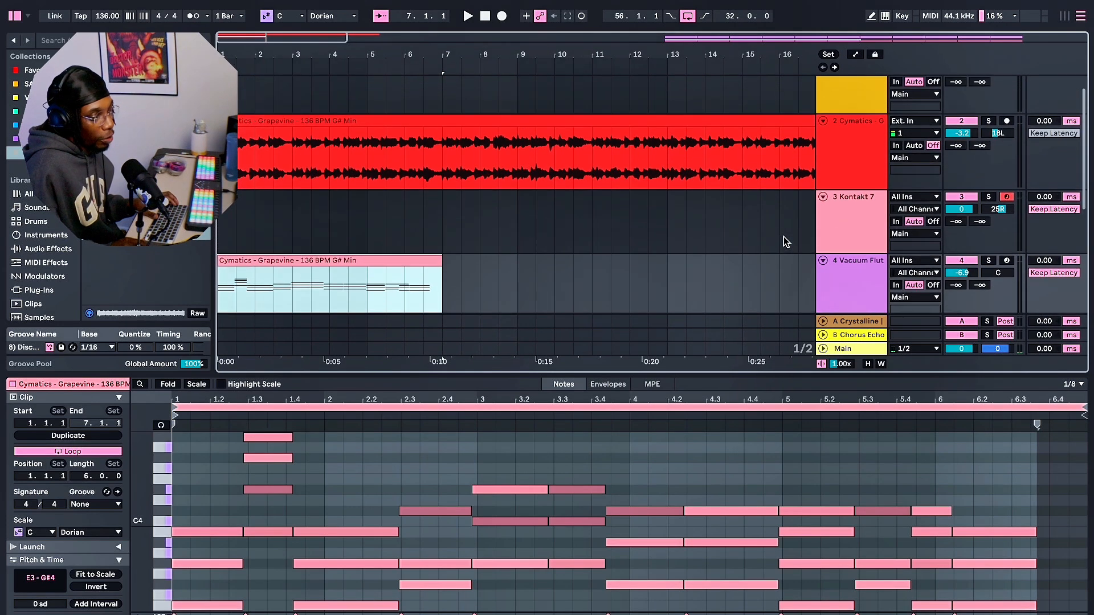
pyautogui.click(961, 113)
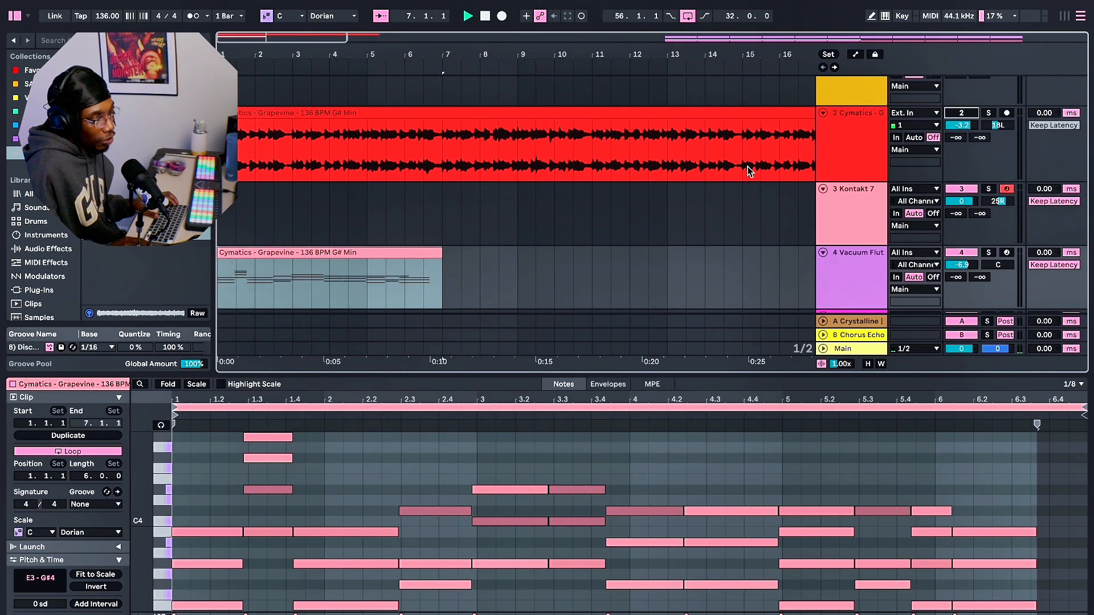
pyautogui.press('space')
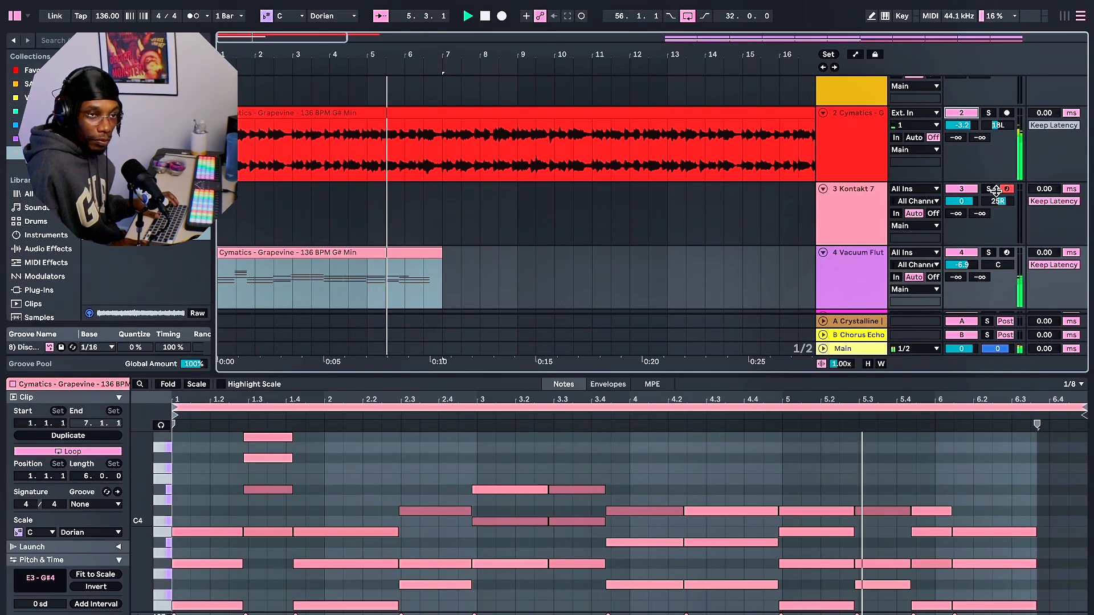
pyautogui.press('space')
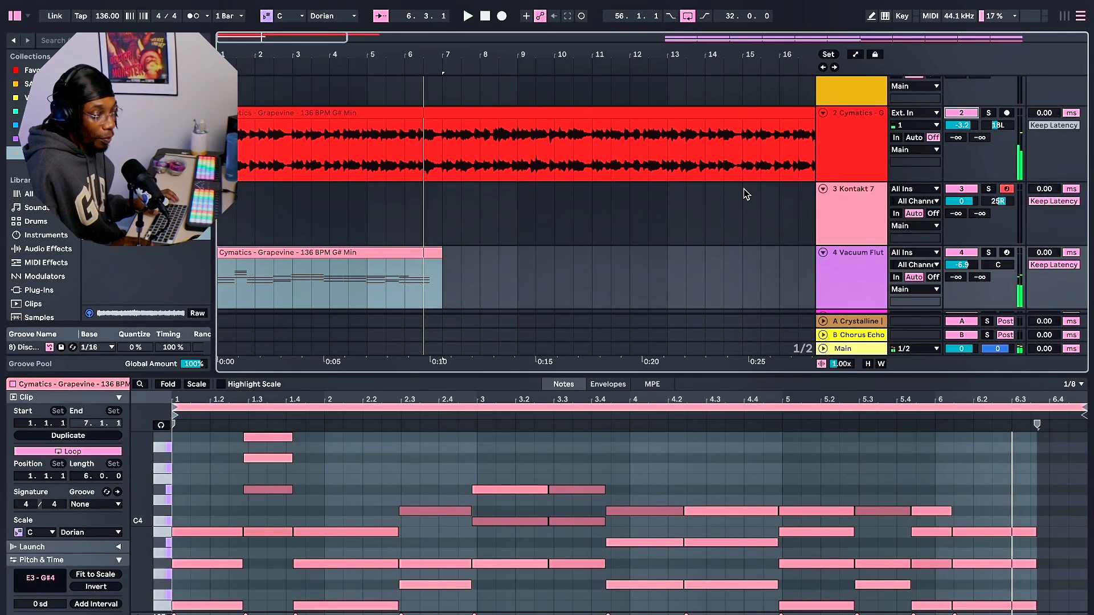